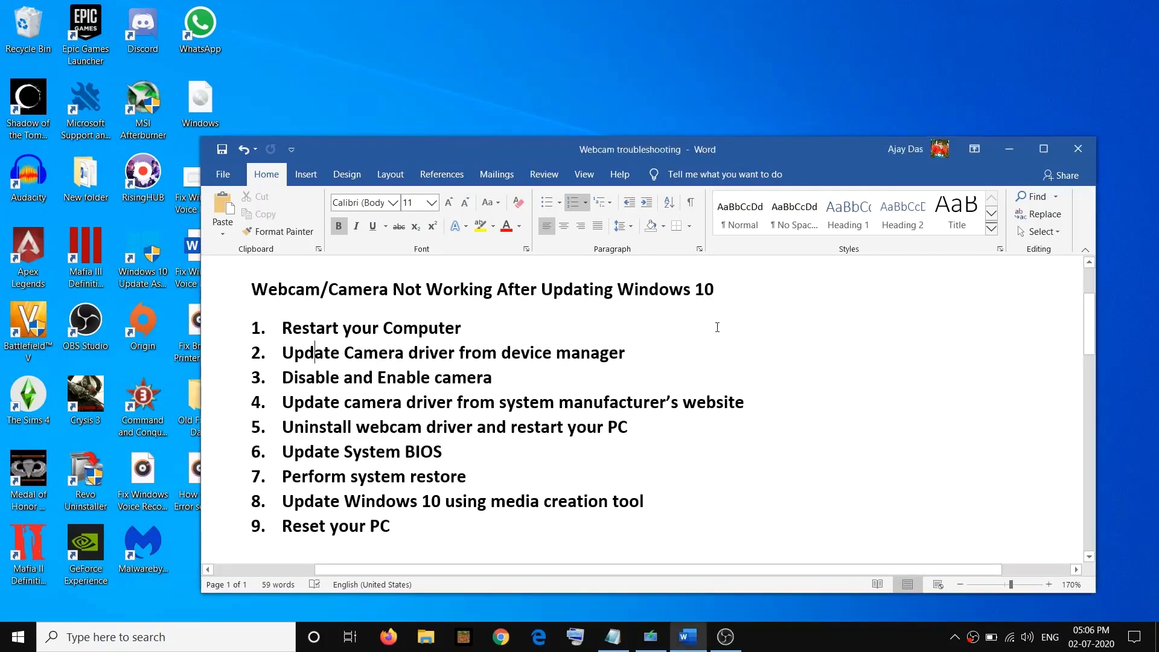
Step: Select the checklist title, then step 1 'Restart your Computer' in the Word document
drag(734, 285, 250, 289)
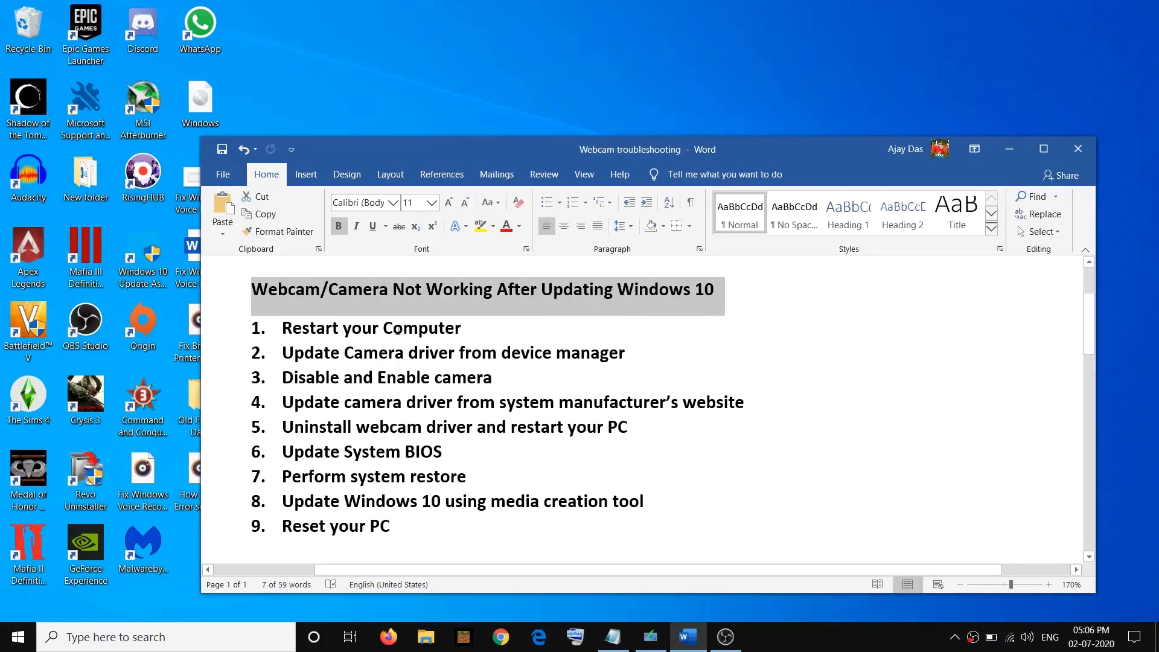
drag(291, 326, 474, 328)
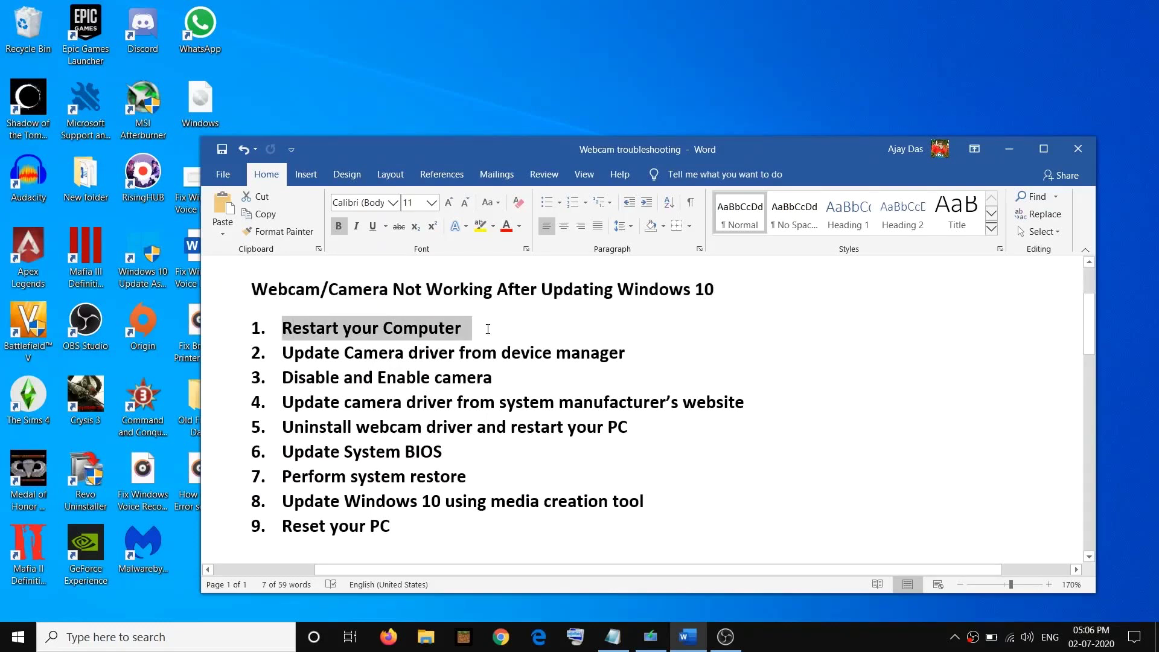
click(18, 637)
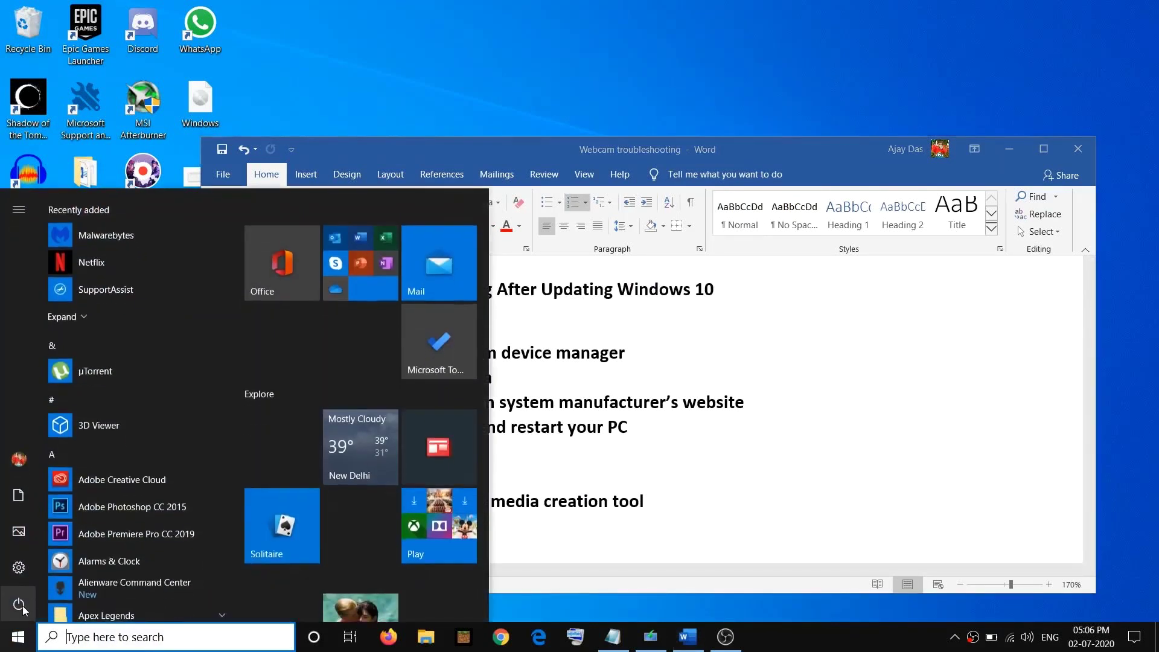
click(24, 603)
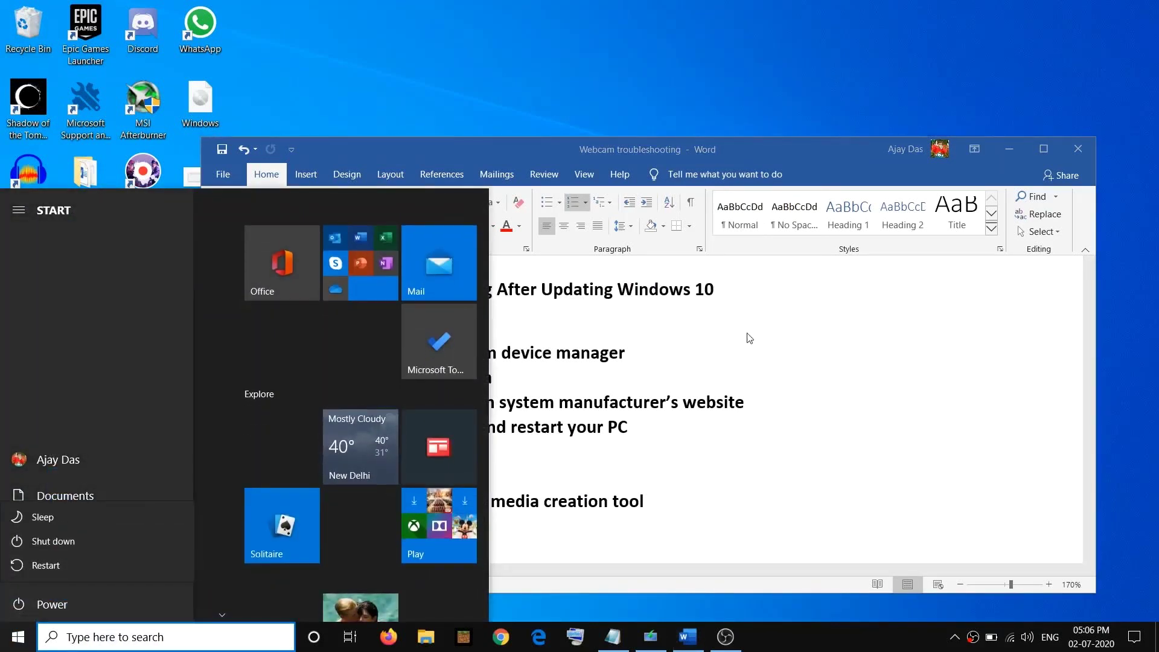
click(629, 349)
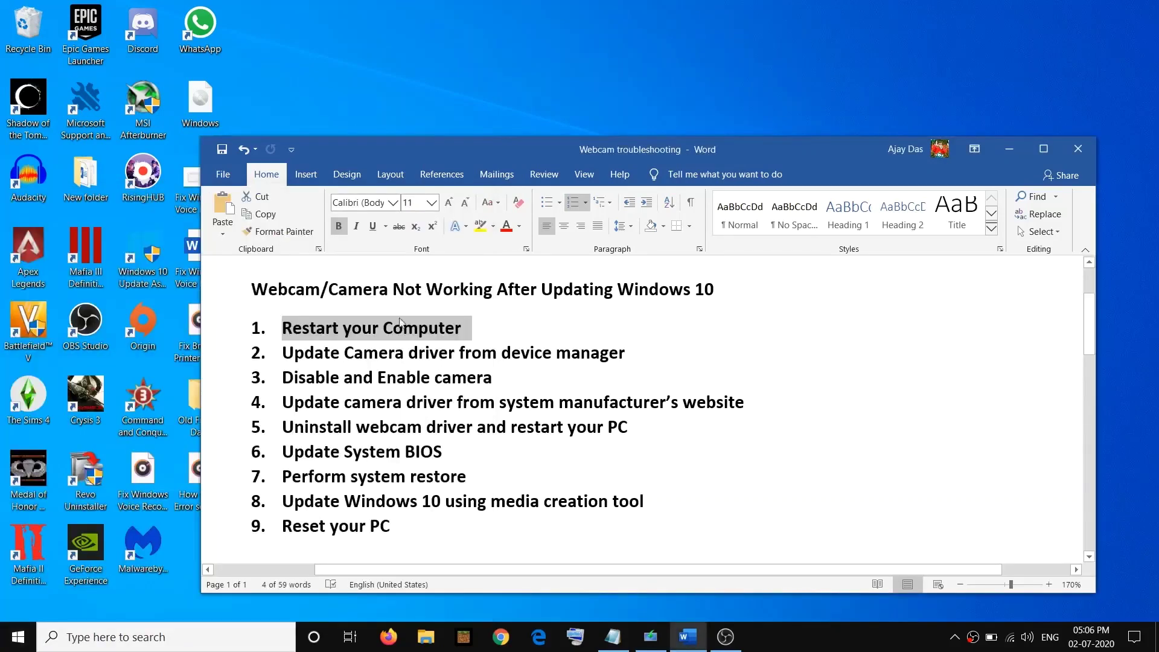
click(476, 339)
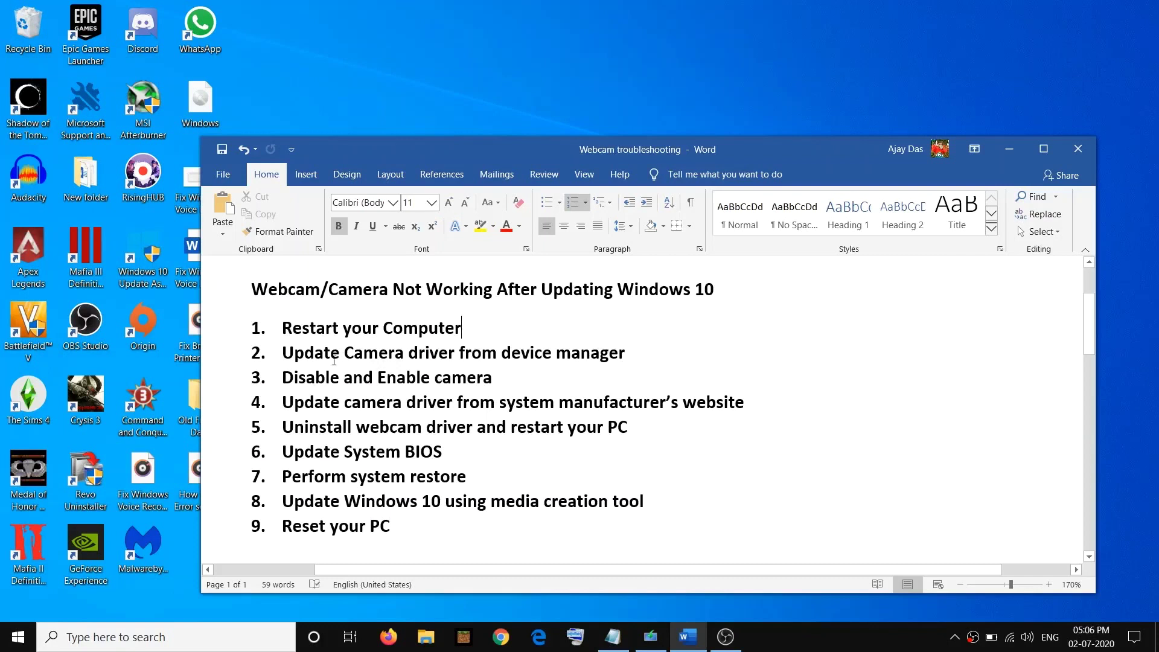
Step: Highlight checklist step 2 about updating the camera driver and open Device Manager over it
drag(283, 356, 636, 354)
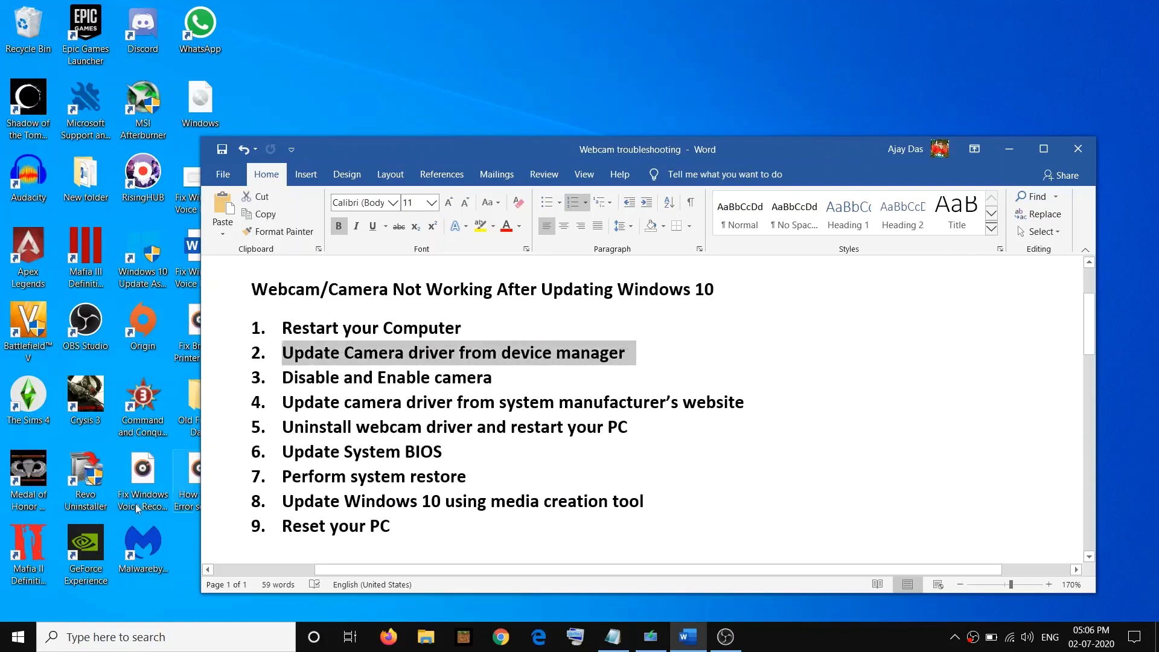
right_click(18, 641)
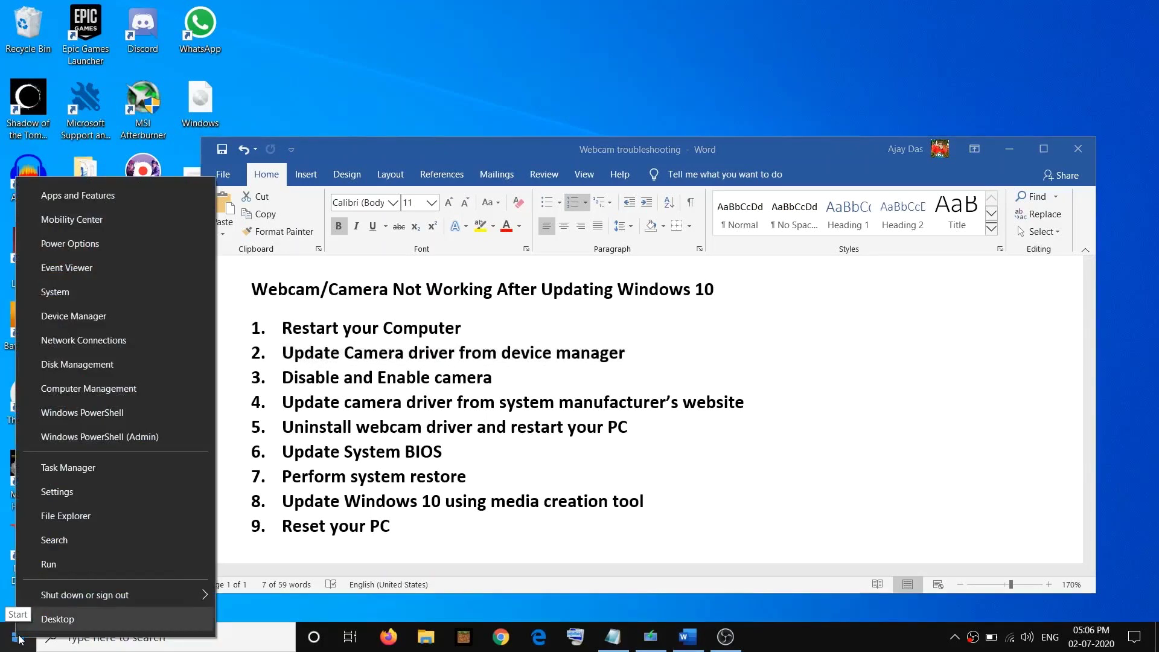
click(101, 323)
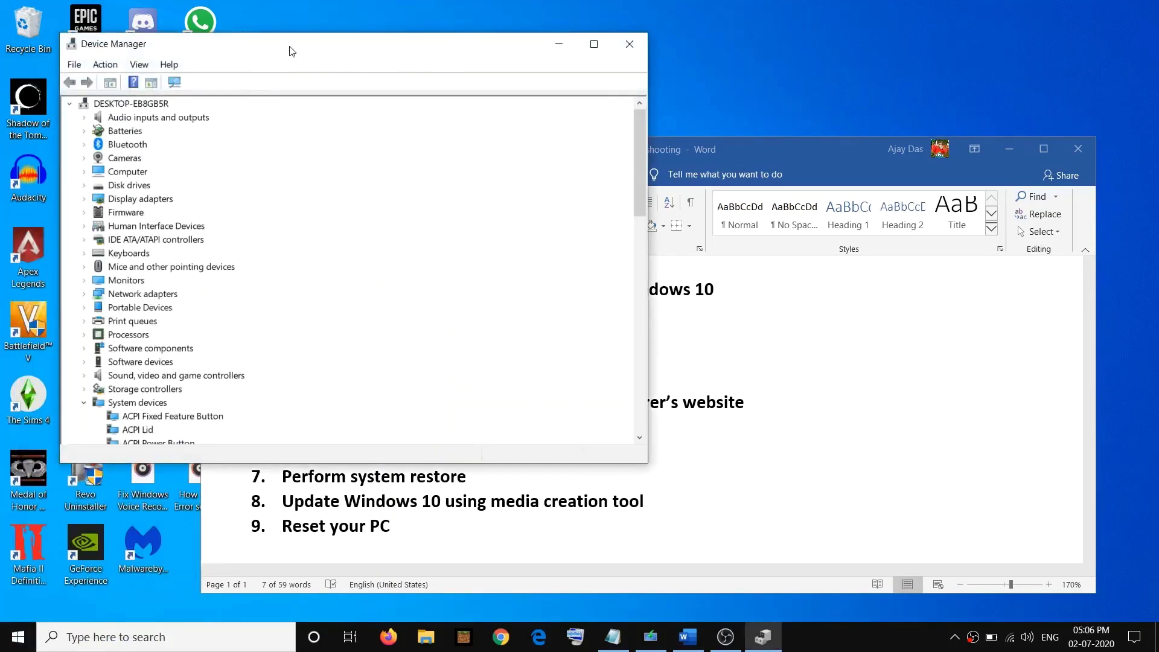
drag(289, 47, 513, 68)
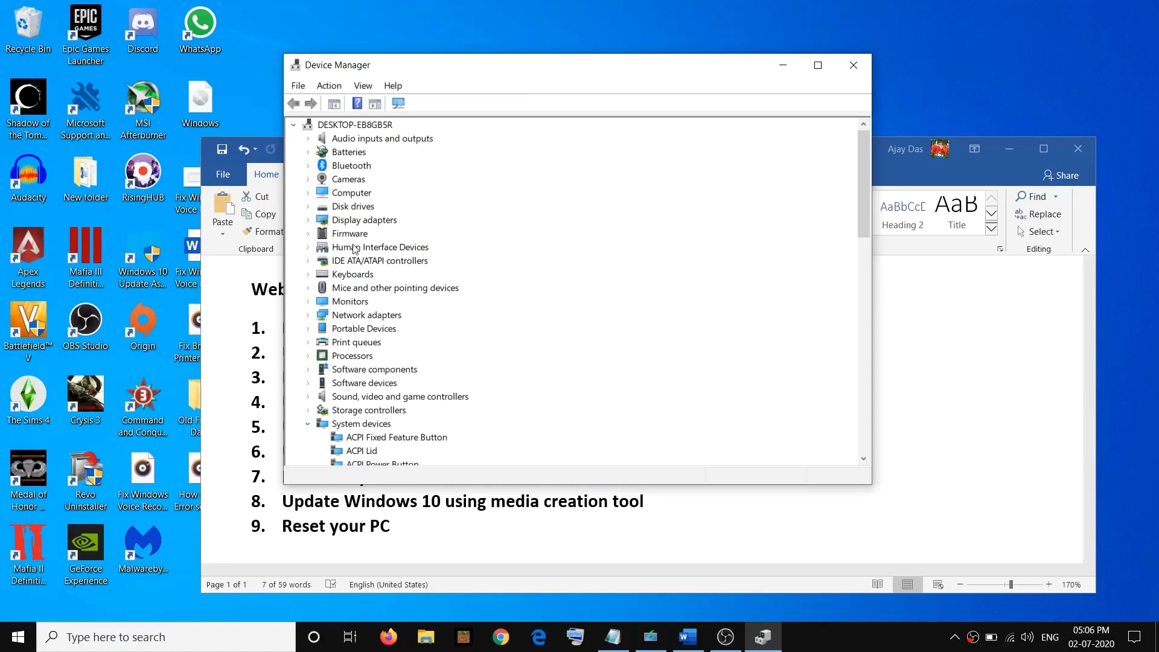
Step: Bring up Update driver for the Integrated Webcam under Cameras, then close the wizard and Device Manager
click(308, 181)
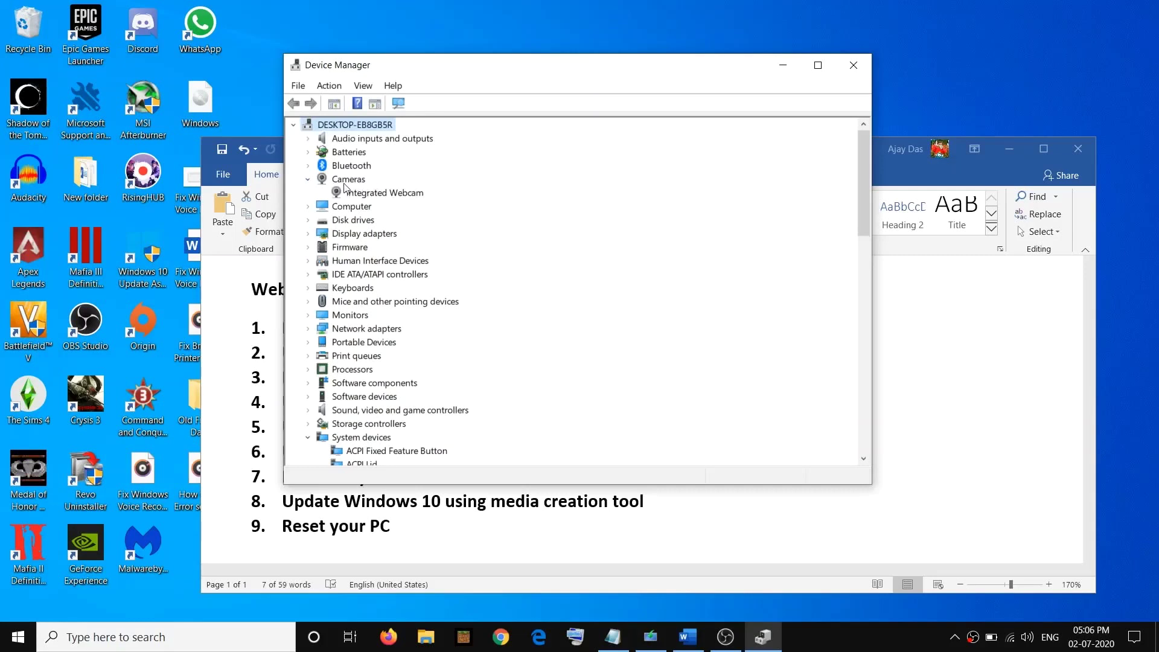
click(385, 194)
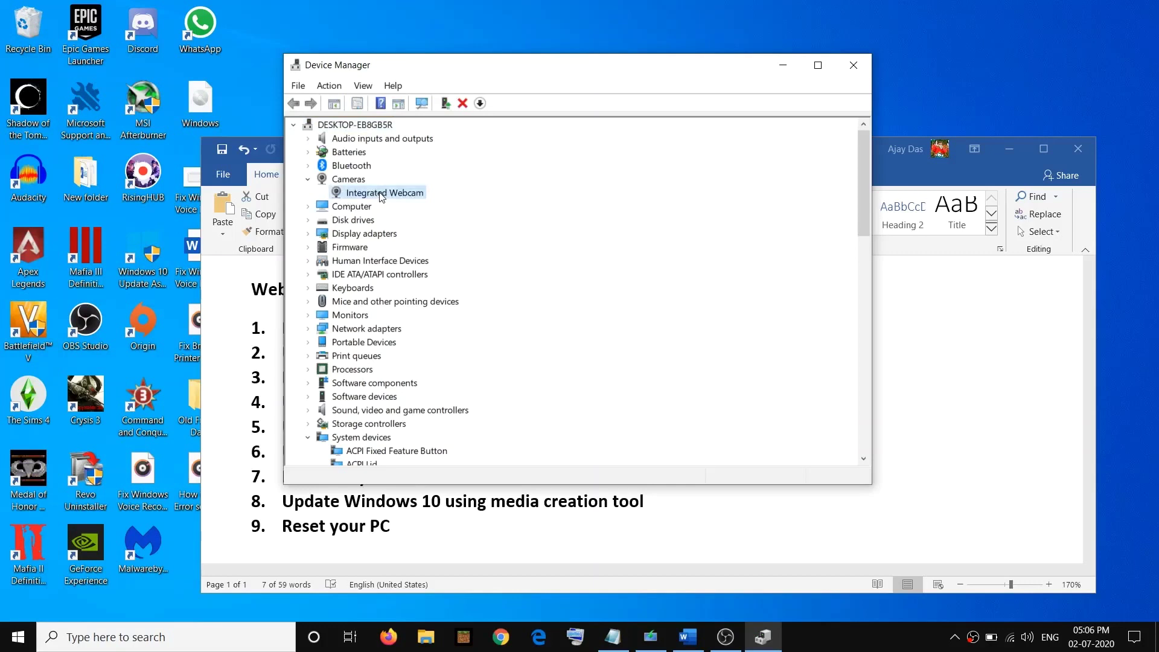
right_click(381, 195)
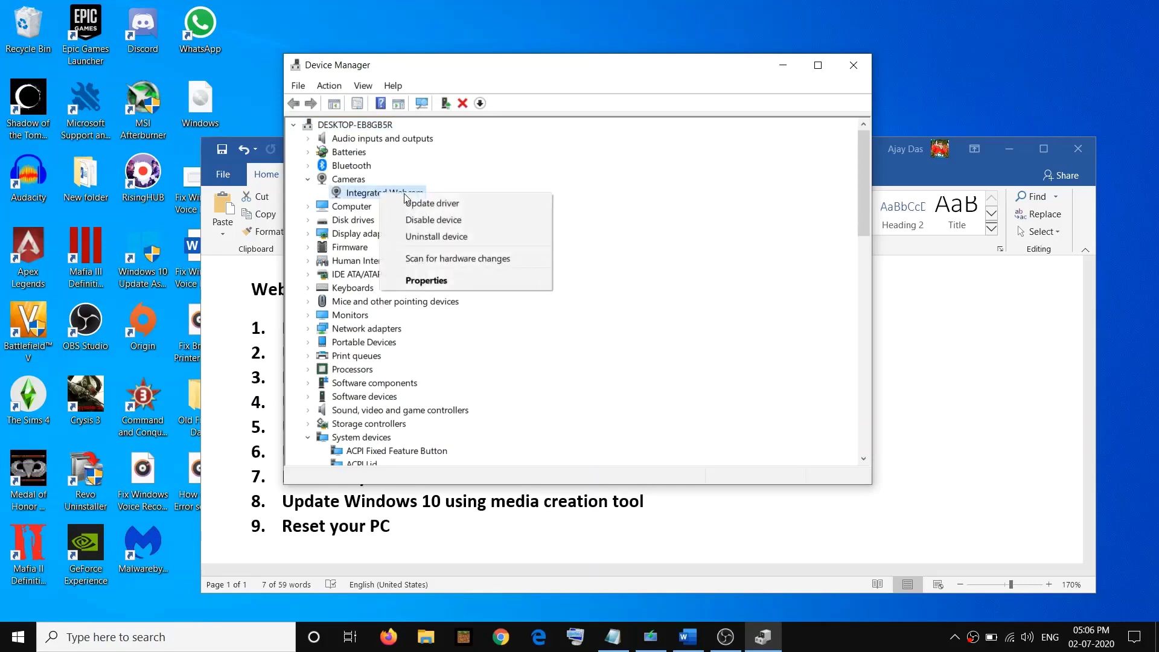
click(425, 202)
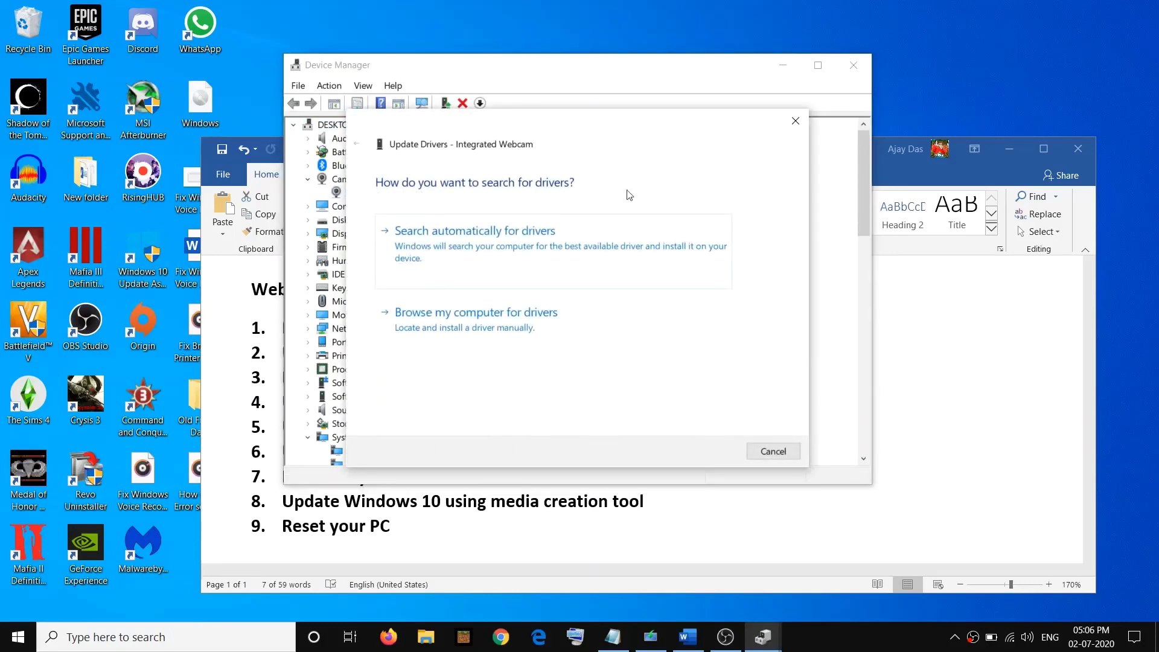
click(795, 121)
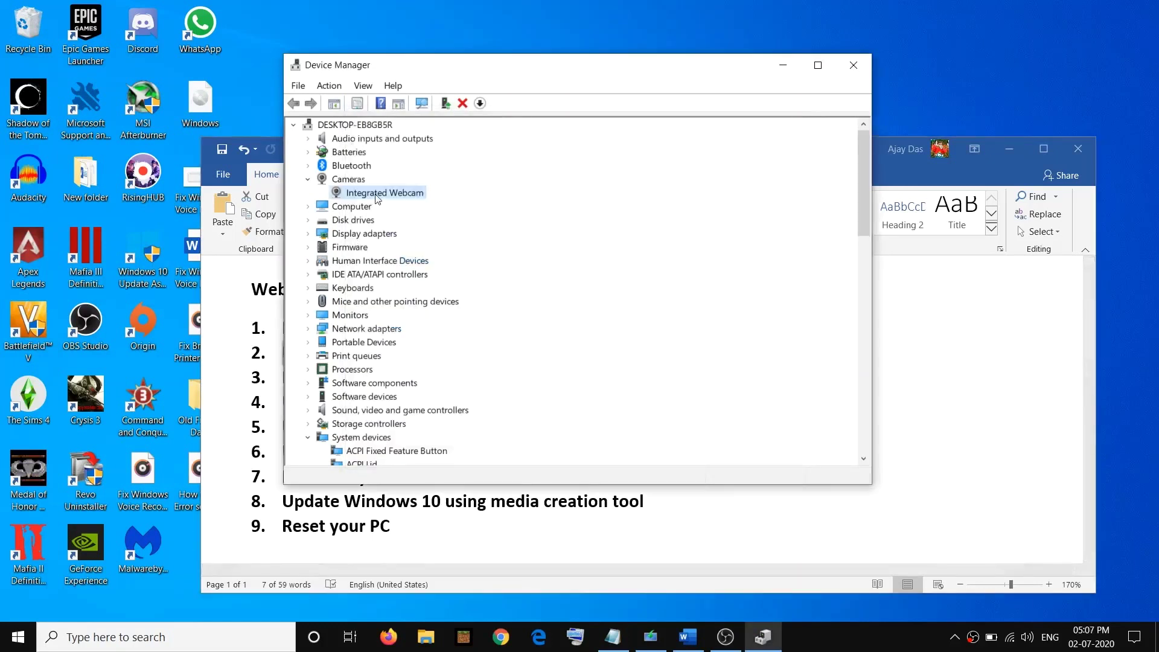
right_click(378, 199)
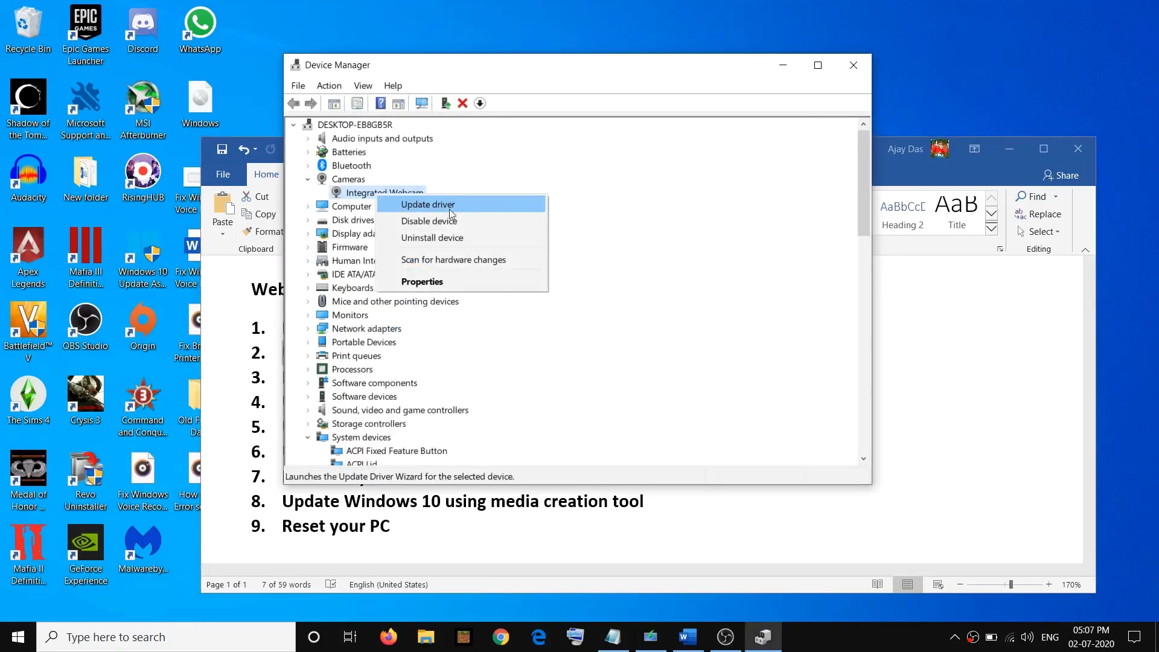
click(449, 206)
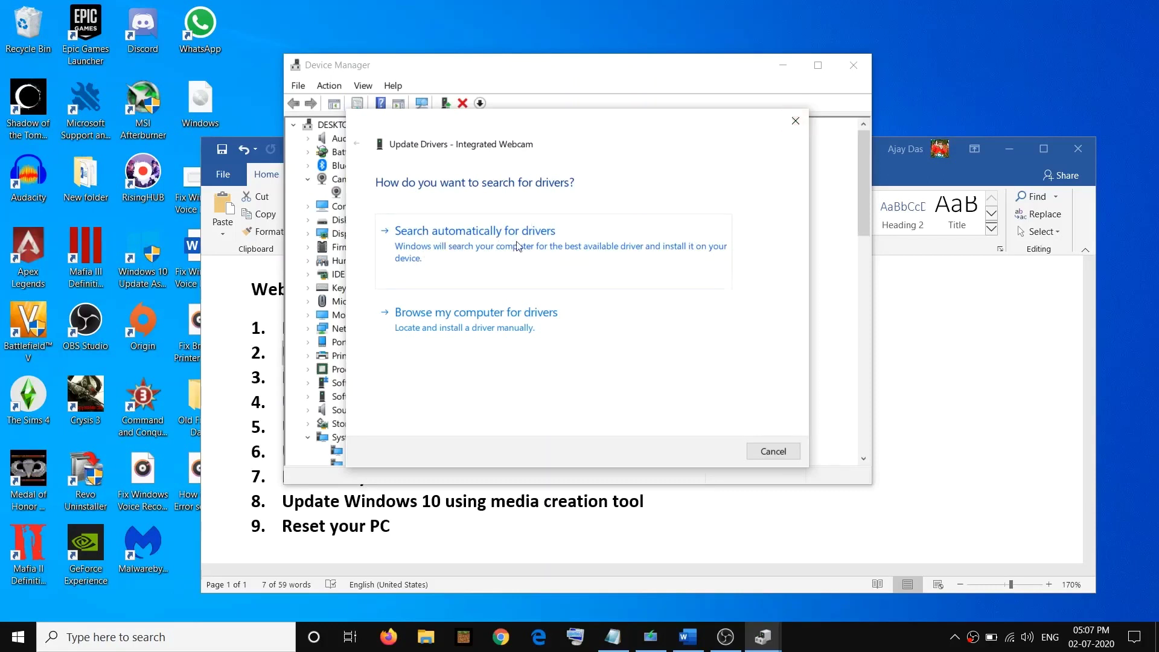
click(795, 121)
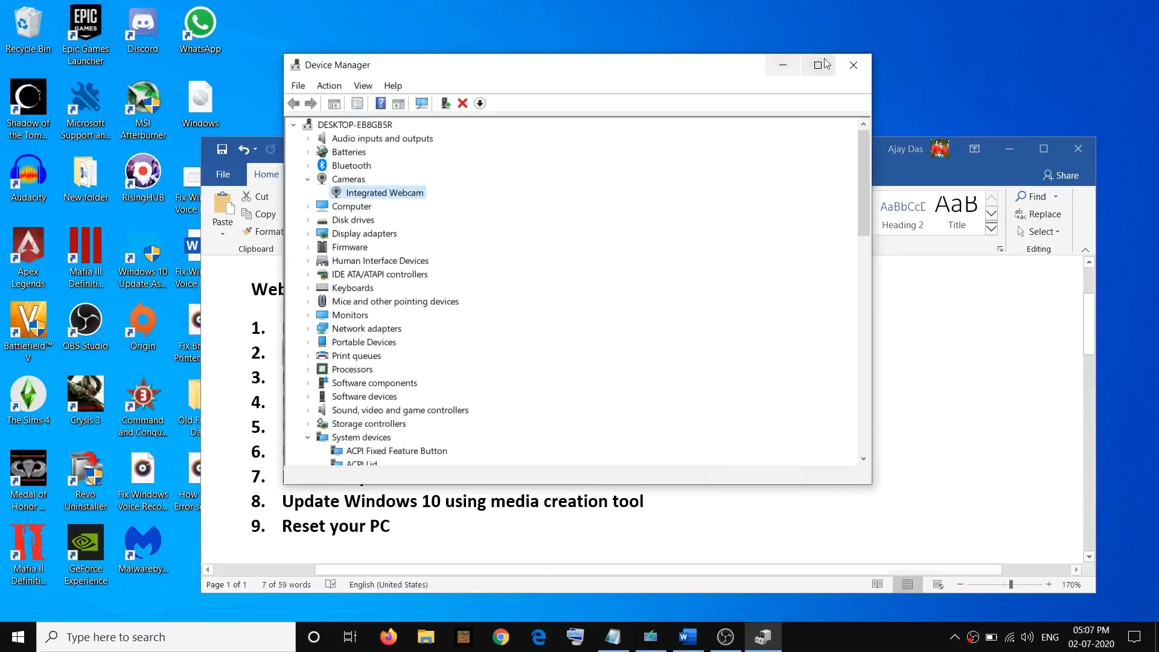
click(851, 65)
Step: Highlight step 3 'Disable and Enable camera' in the Word checklist
click(494, 381)
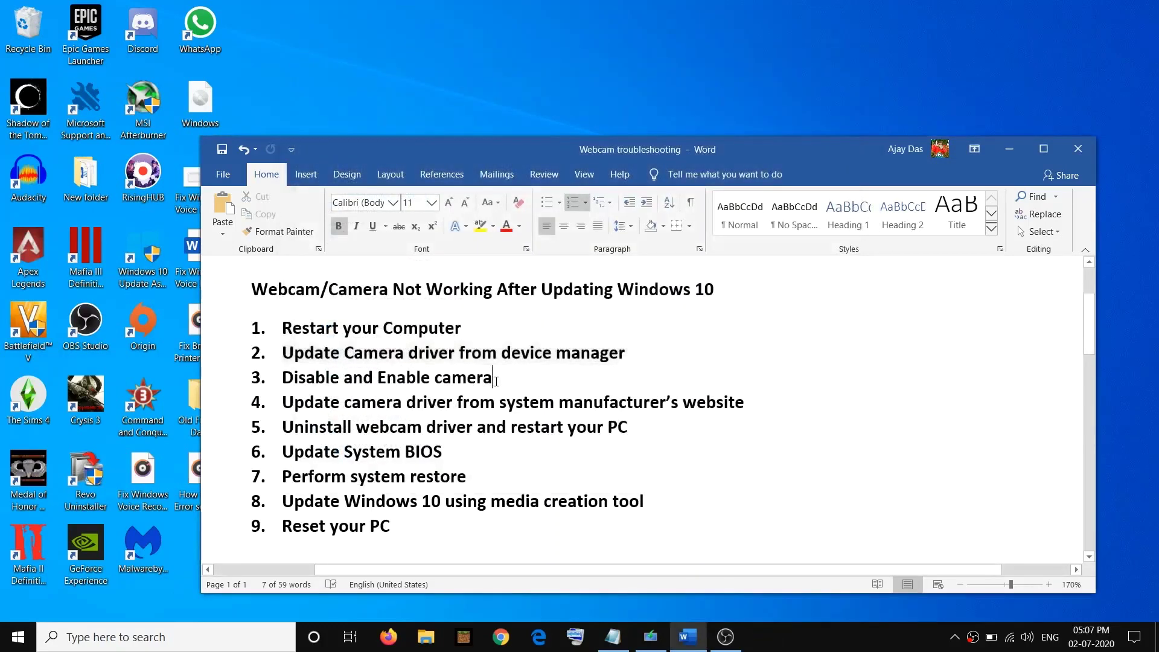
scroll(494, 381, down, 1)
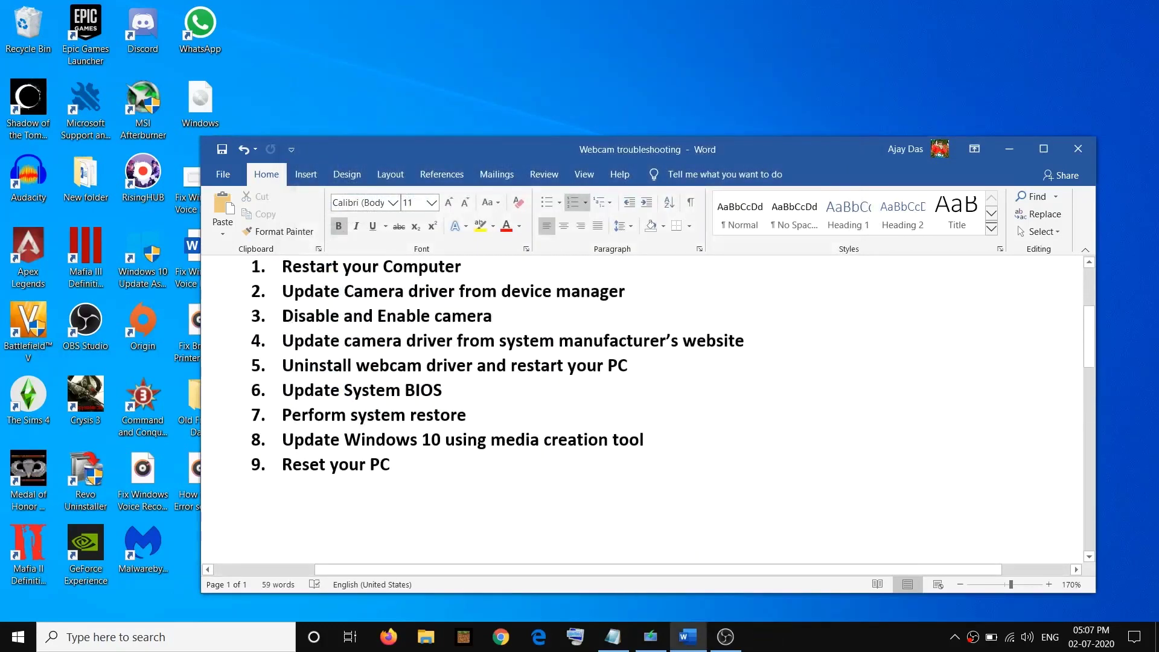
drag(281, 316, 477, 320)
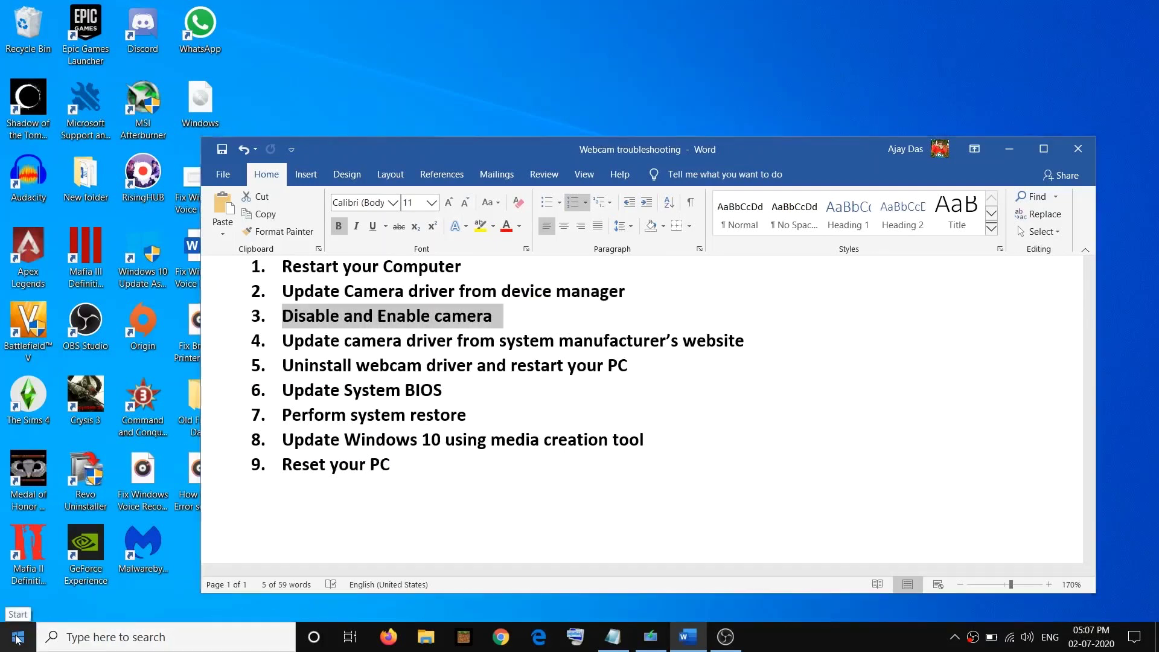
right_click(16, 638)
click(30, 622)
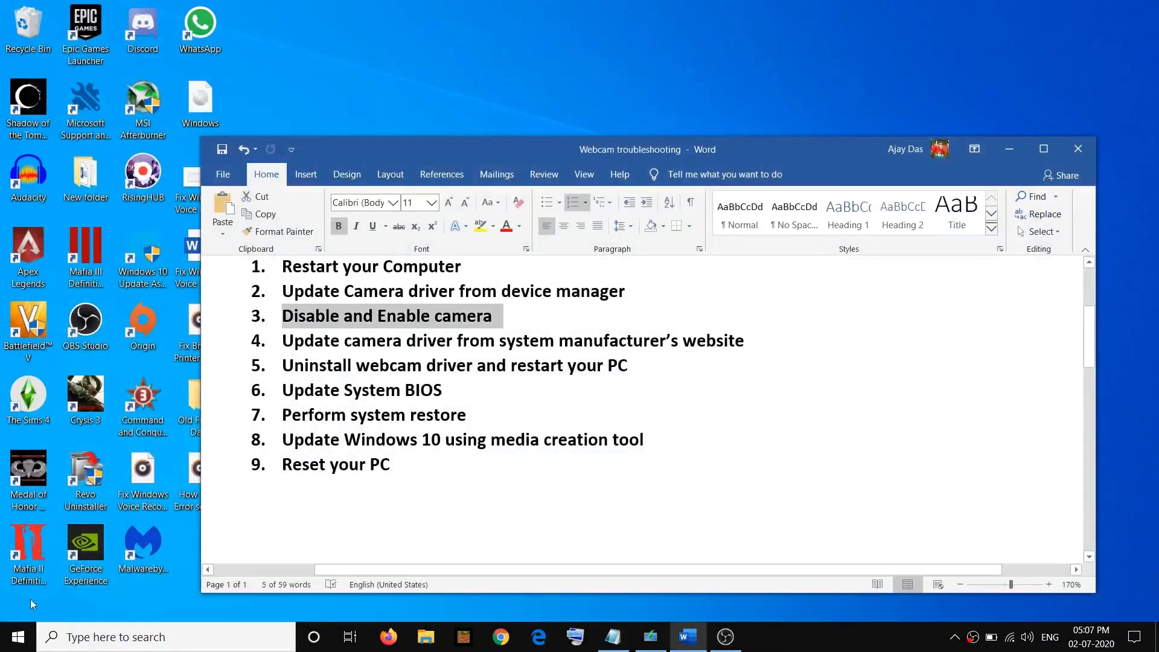
Step: Open Device Manager and select the Integrated Webcam under Cameras
right_click(16, 638)
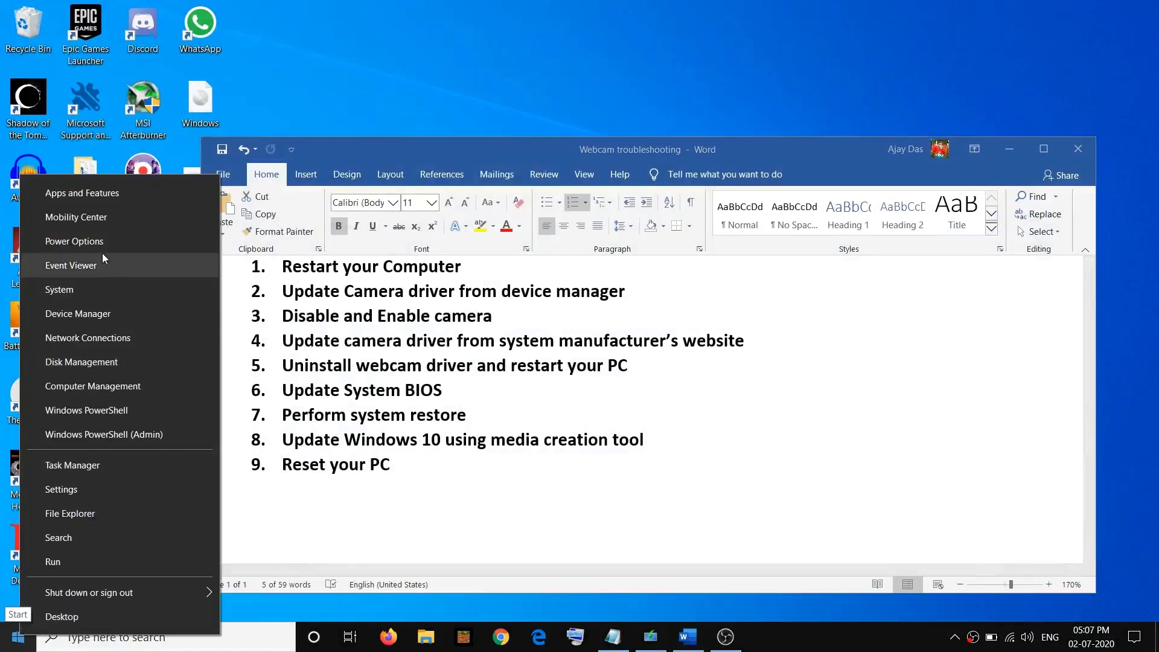
click(78, 313)
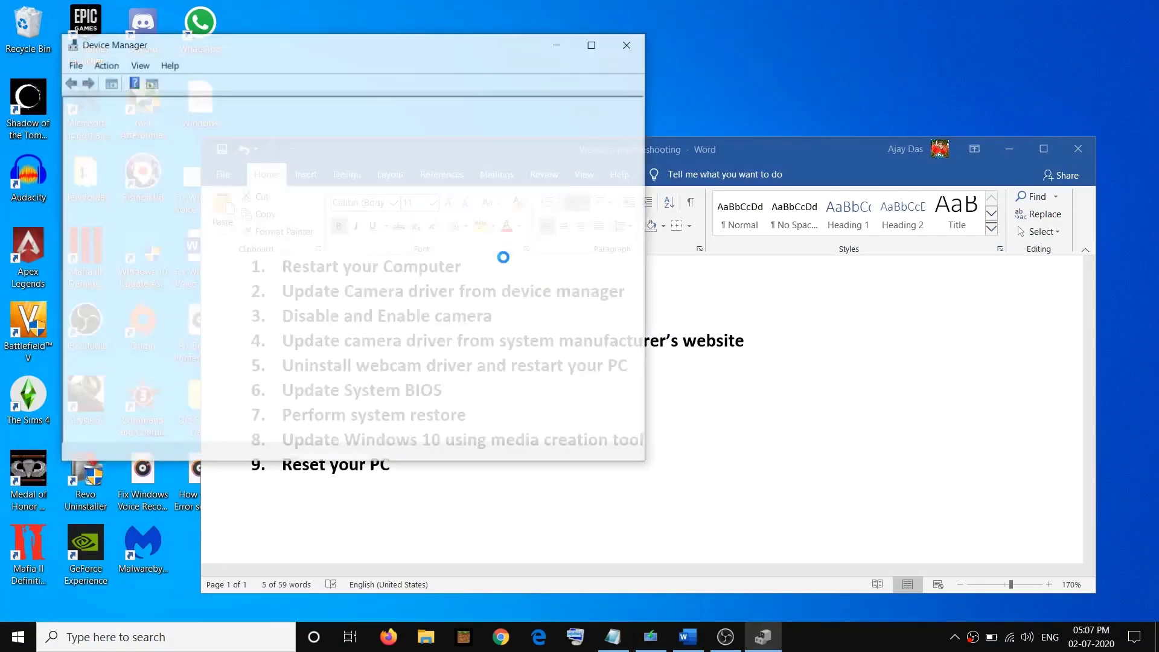
click(84, 158)
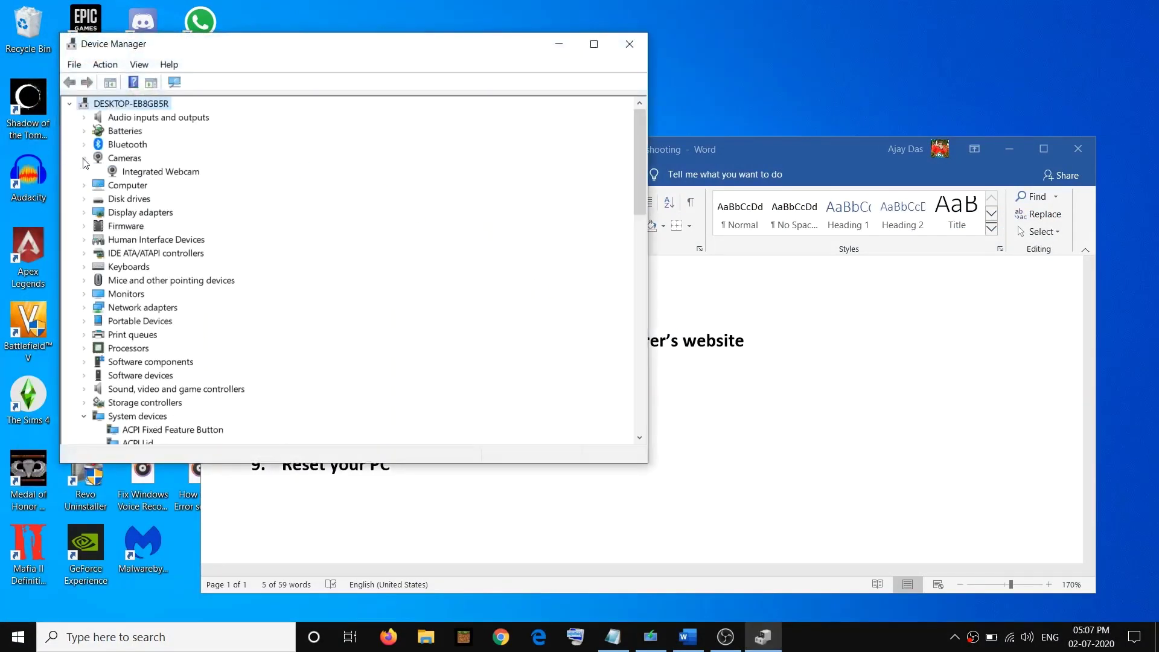
click(157, 174)
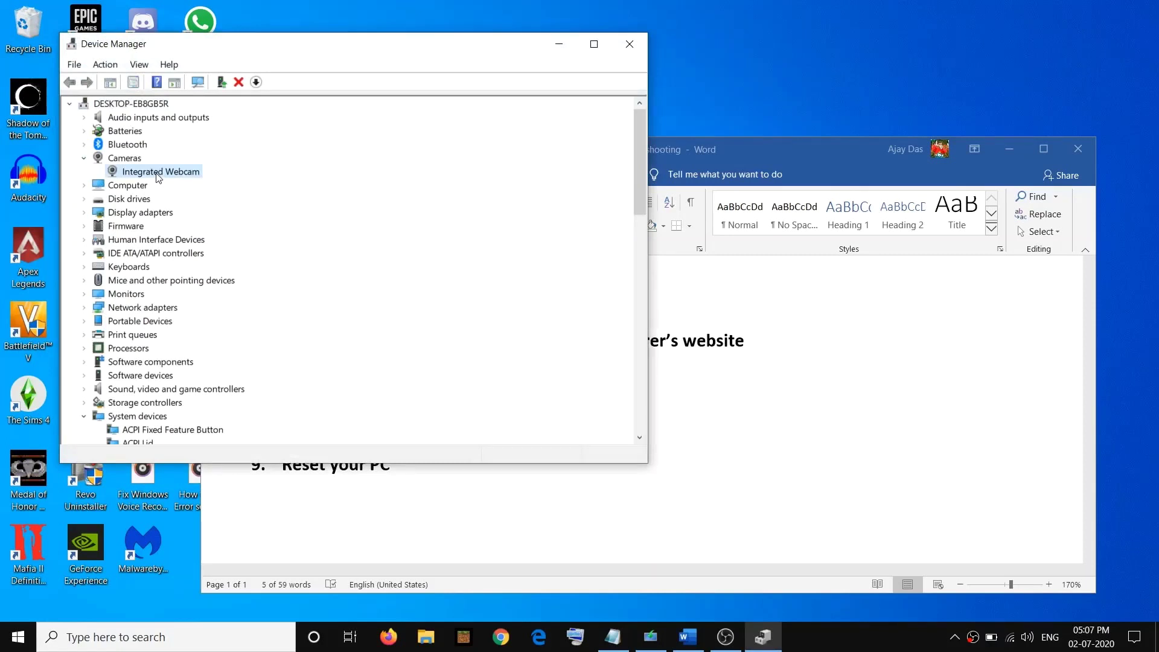
Step: Disable the Integrated Webcam, confirm with Yes, re-enable it, and close Device Manager
right_click(156, 174)
click(223, 204)
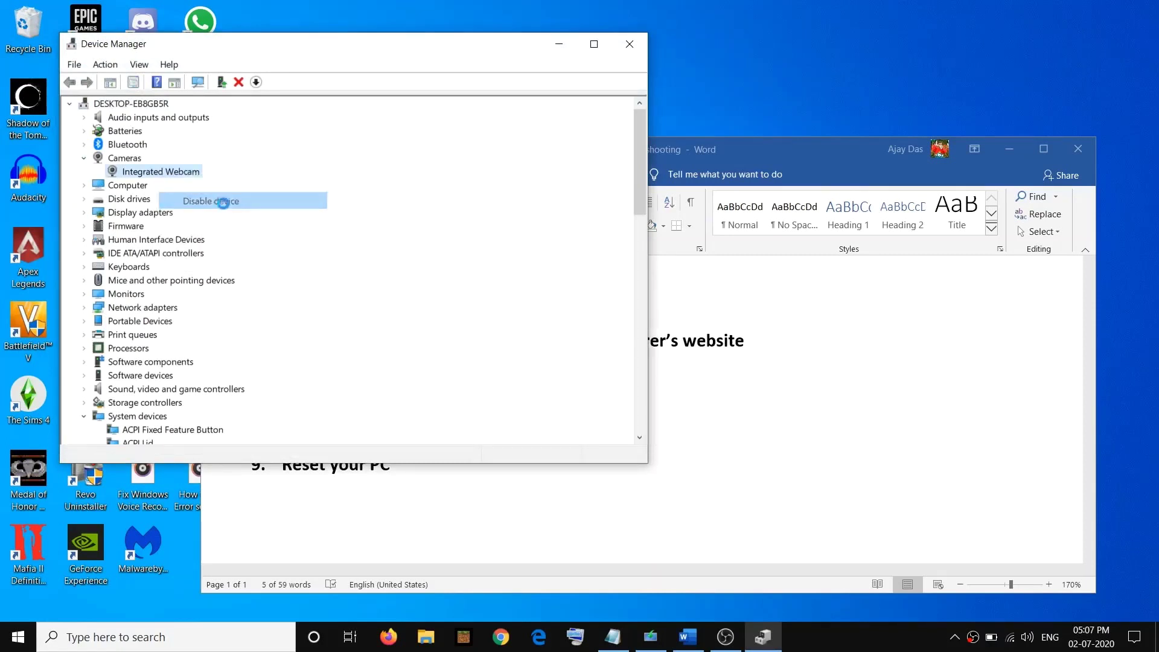
click(616, 339)
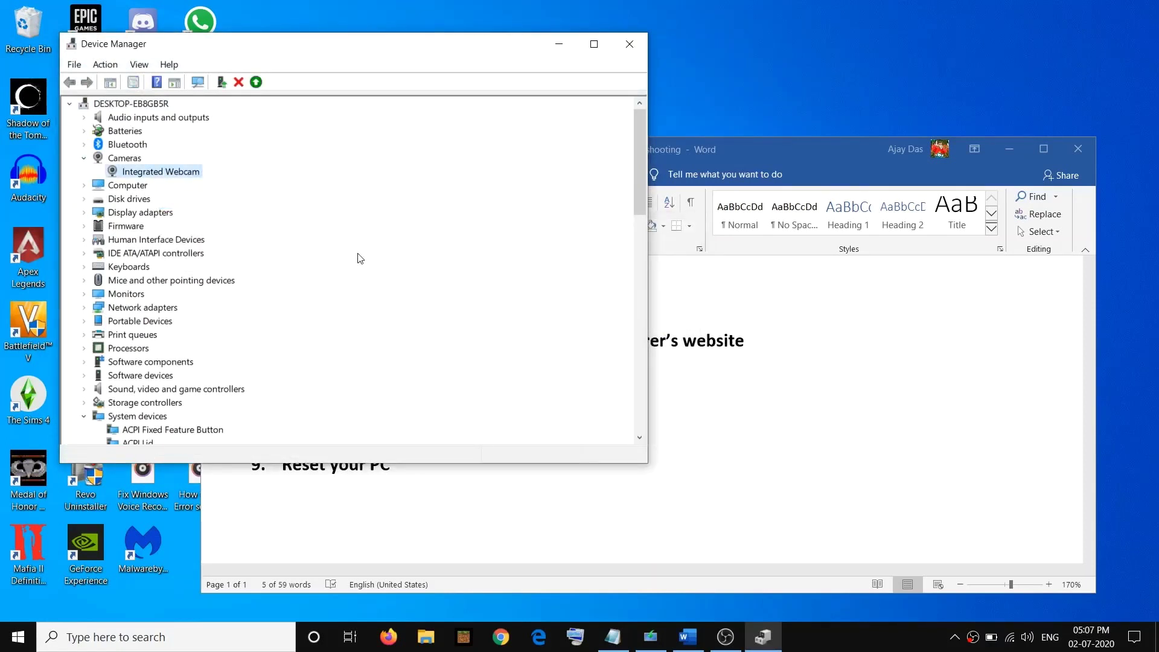
right_click(156, 175)
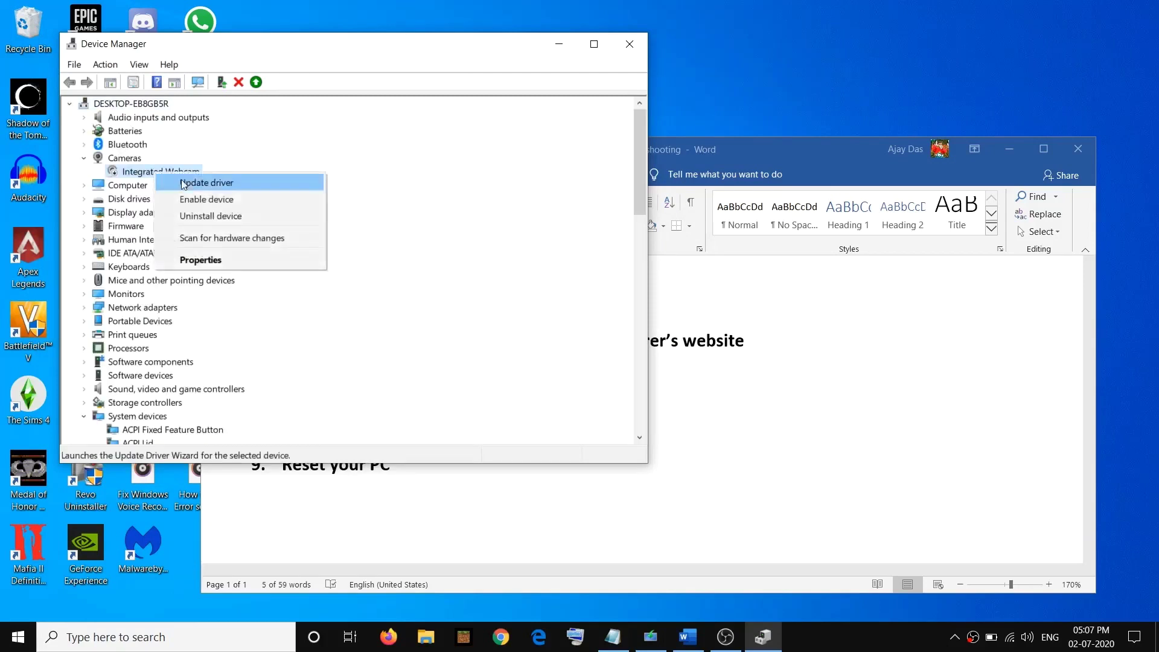
click(242, 205)
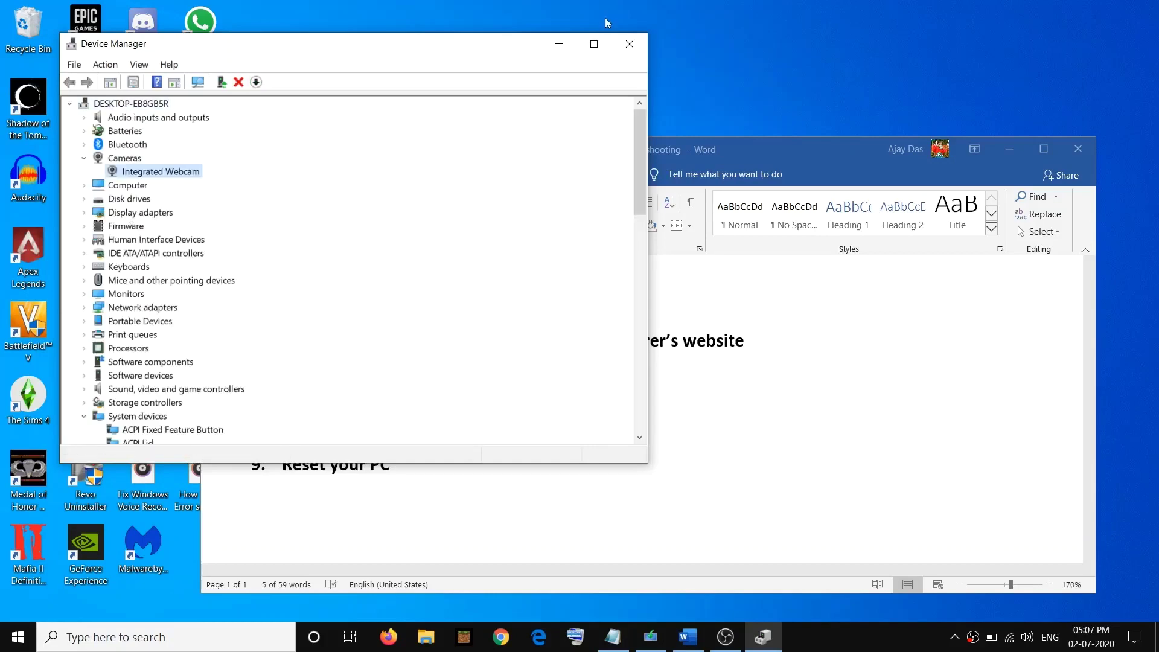
click(629, 43)
click(300, 344)
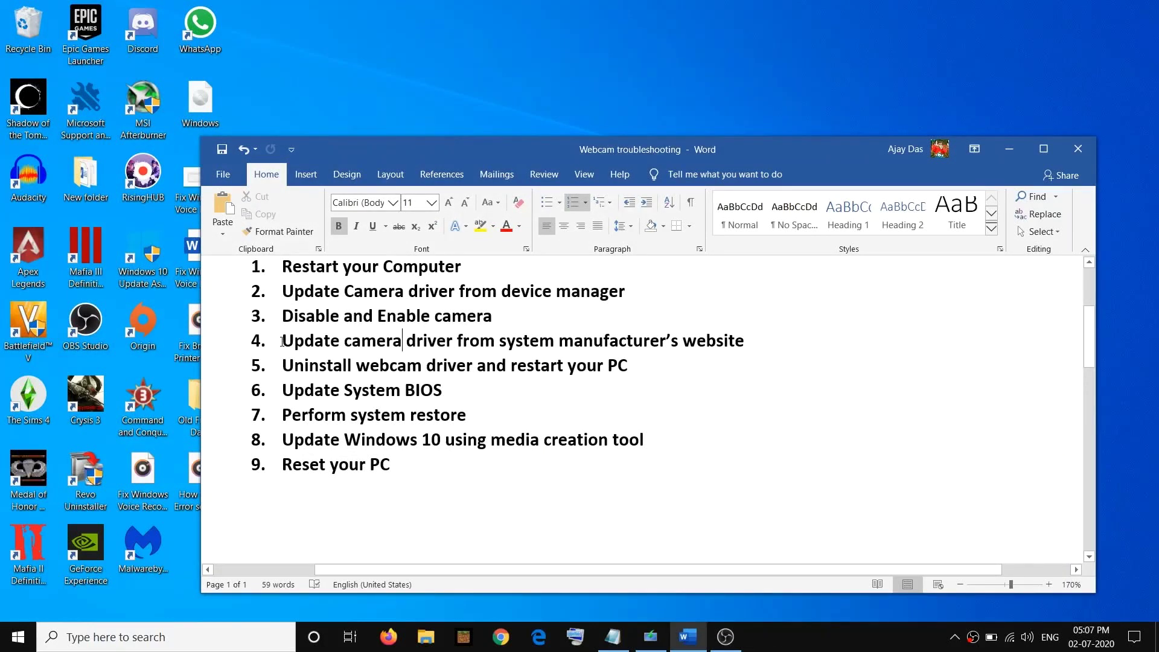
drag(287, 341, 745, 342)
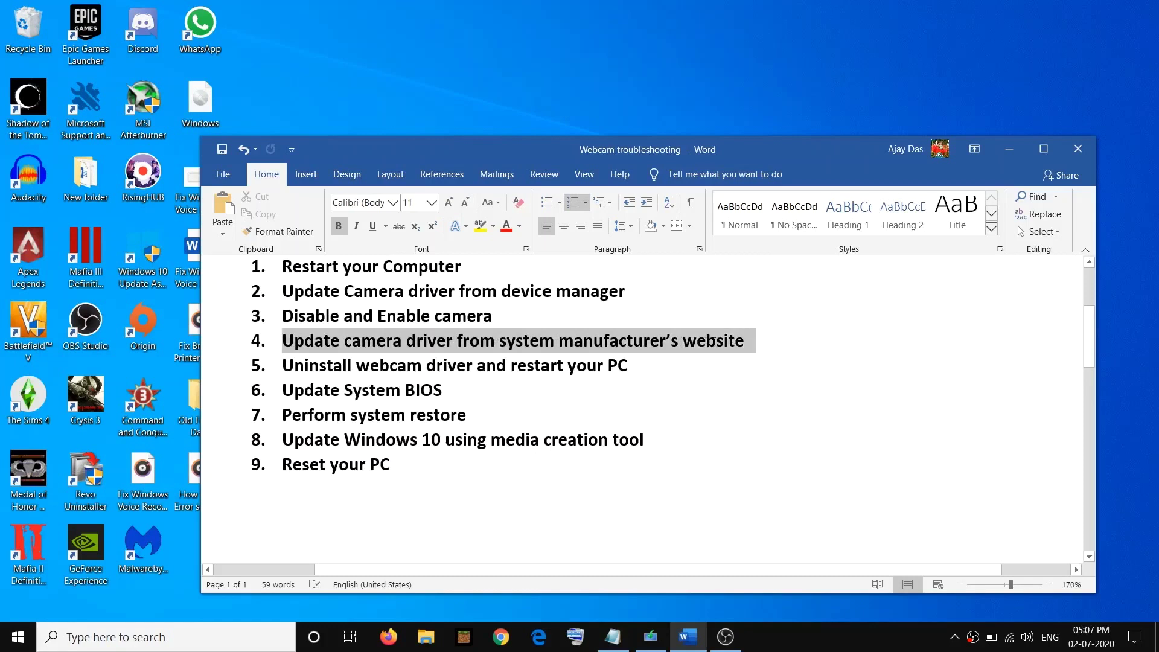
click(617, 365)
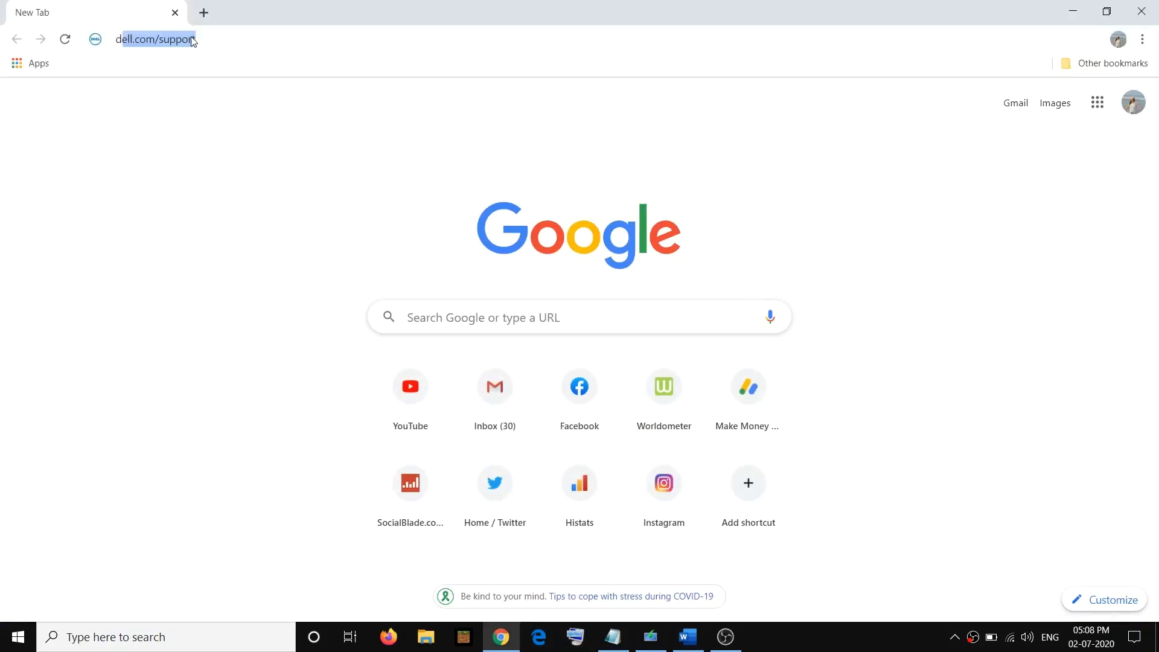
Step: Go to dell.com/support in Chrome, removing the autocompleted suffix from the address
text(dell.com/)
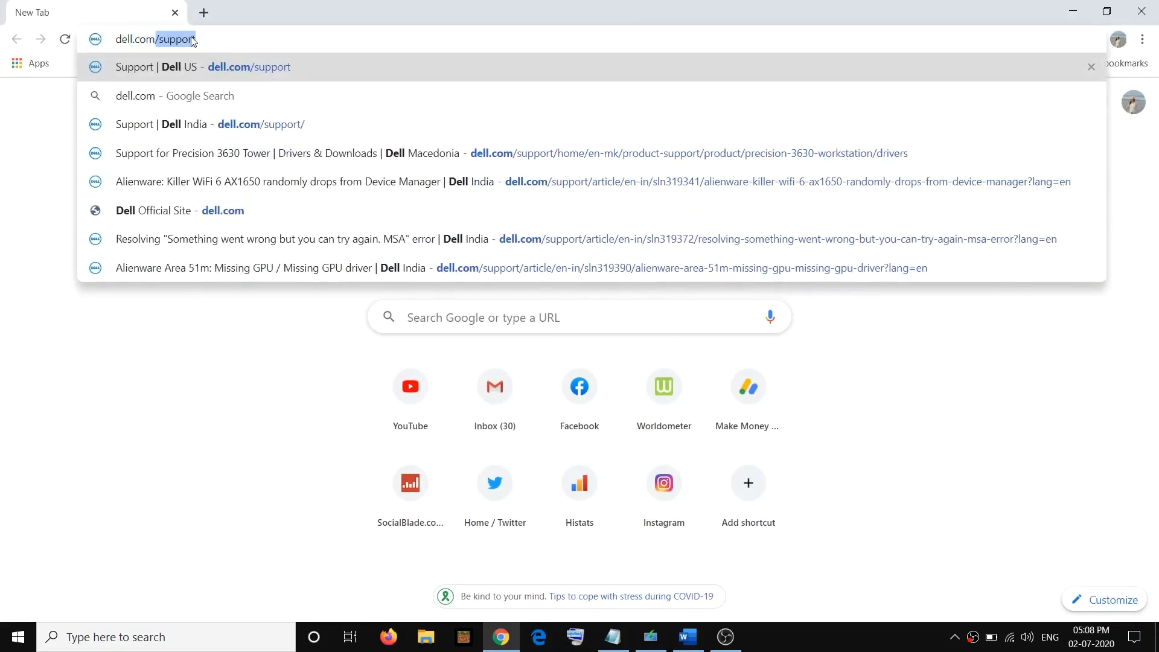
text(support)
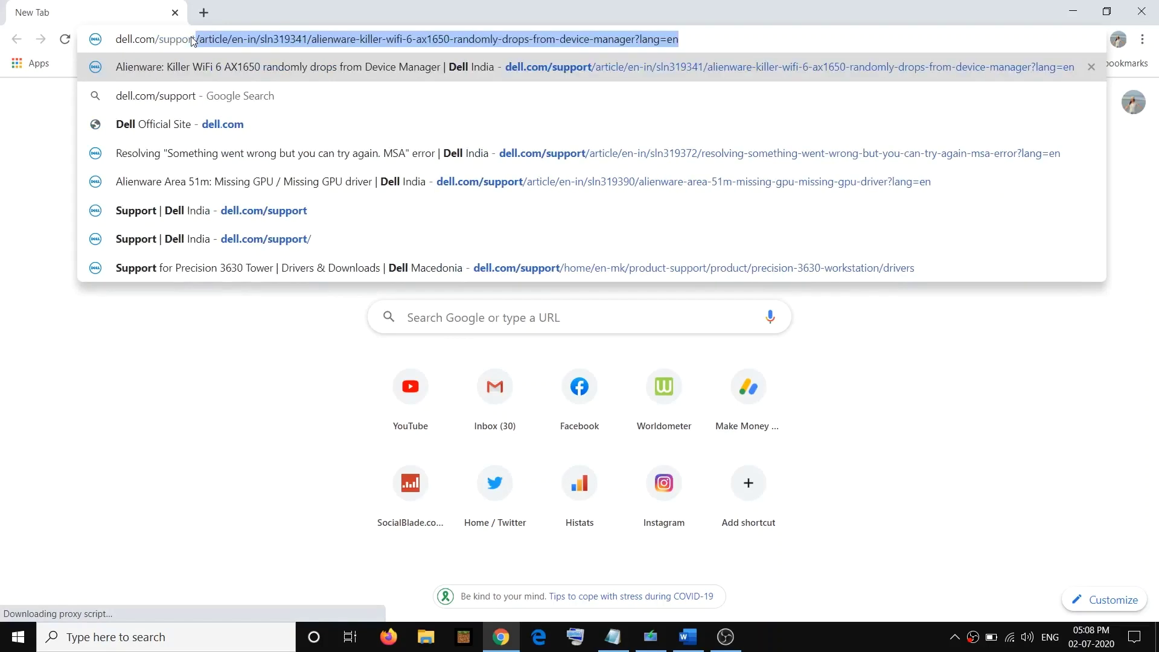
key(BackSpace)
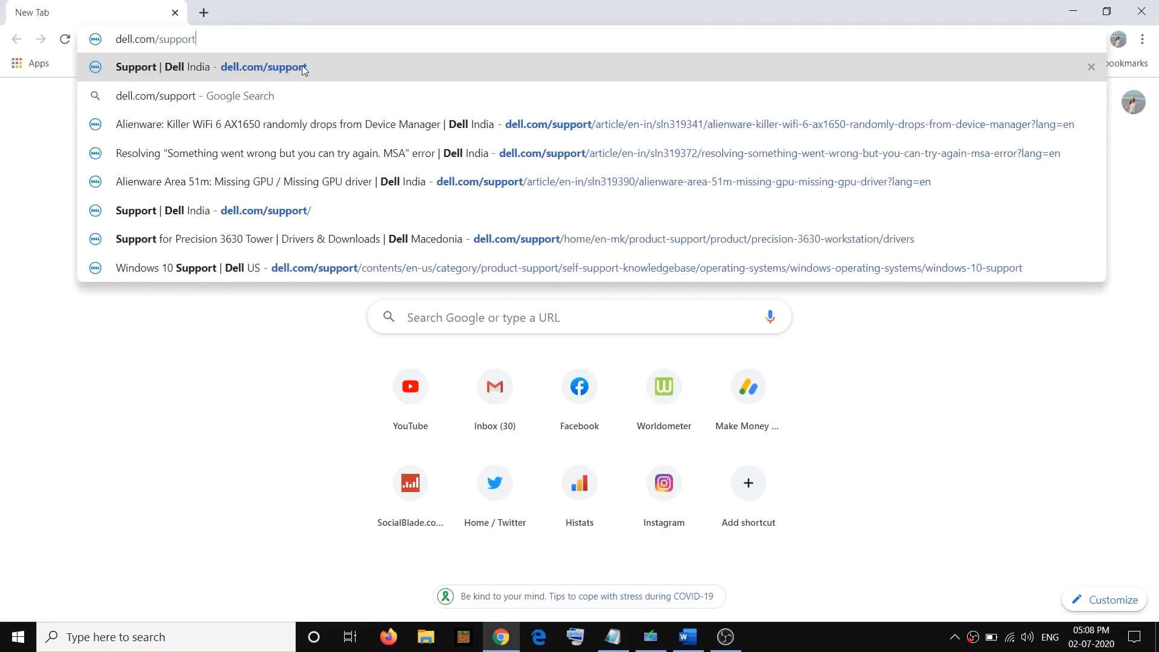
key(Return)
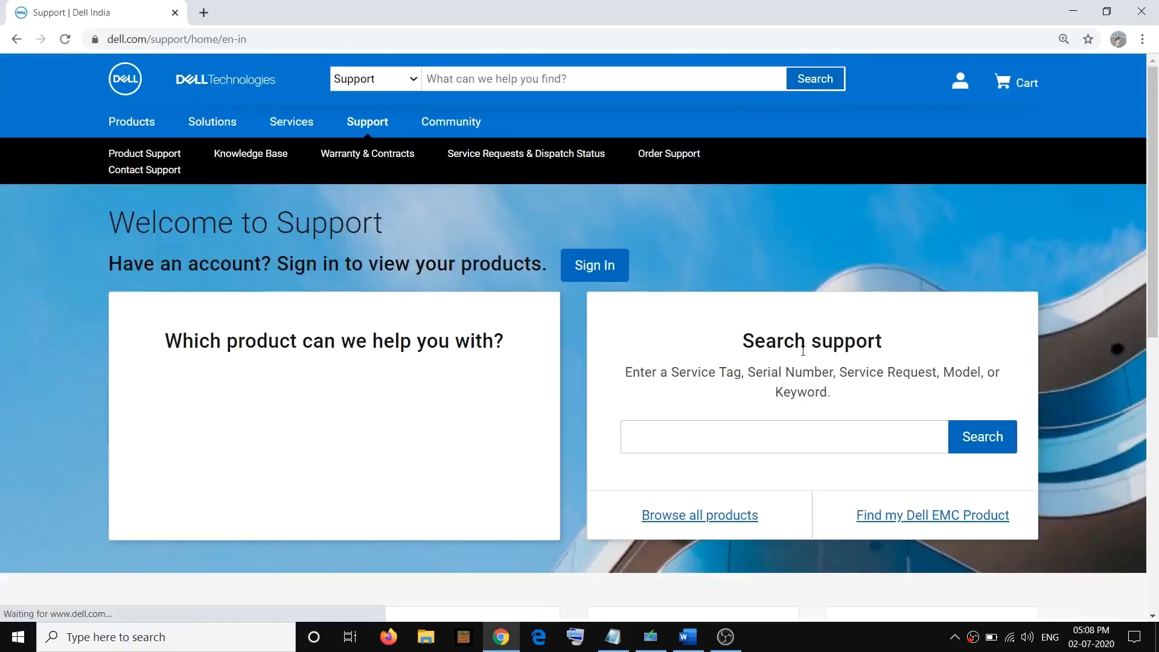
Step: Browse Dell products down to Laptops > Inspiron > 5000 Series
scroll(755, 338, down, 1)
scroll(700, 367, down, 1)
click(680, 306)
click(718, 399)
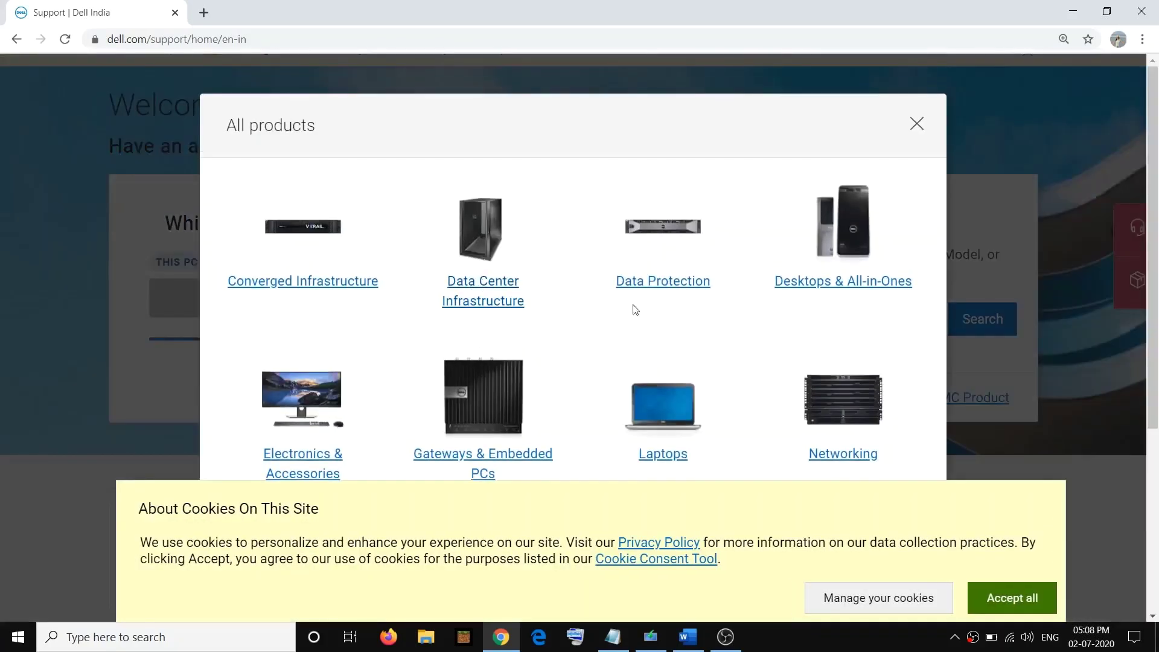
click(688, 416)
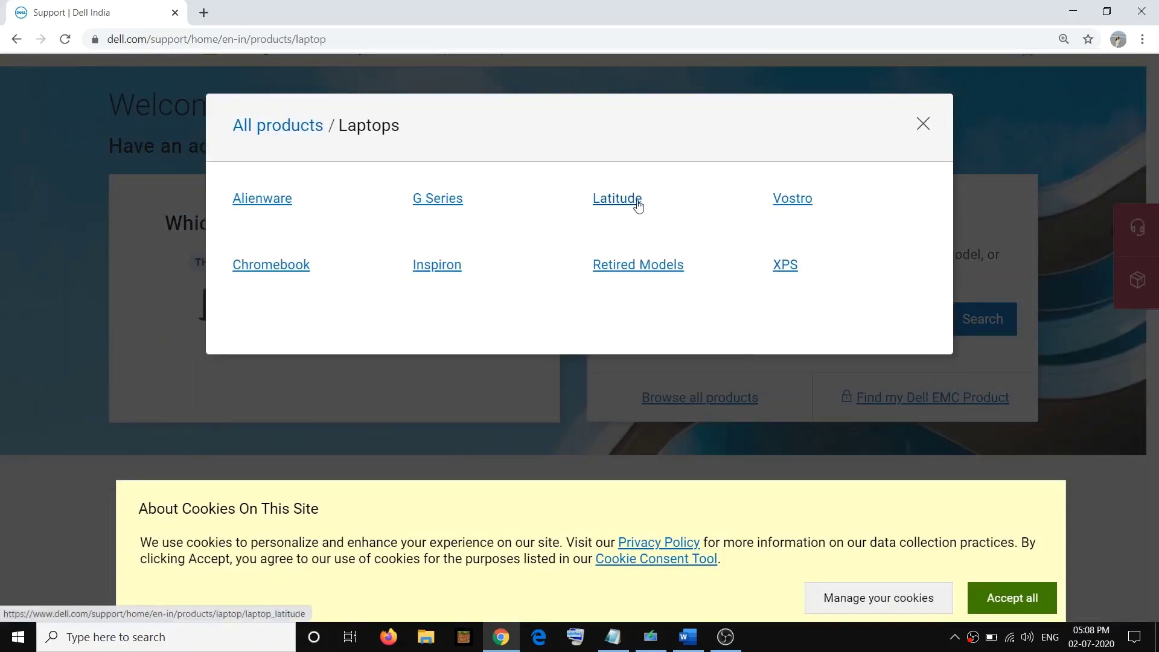
click(436, 265)
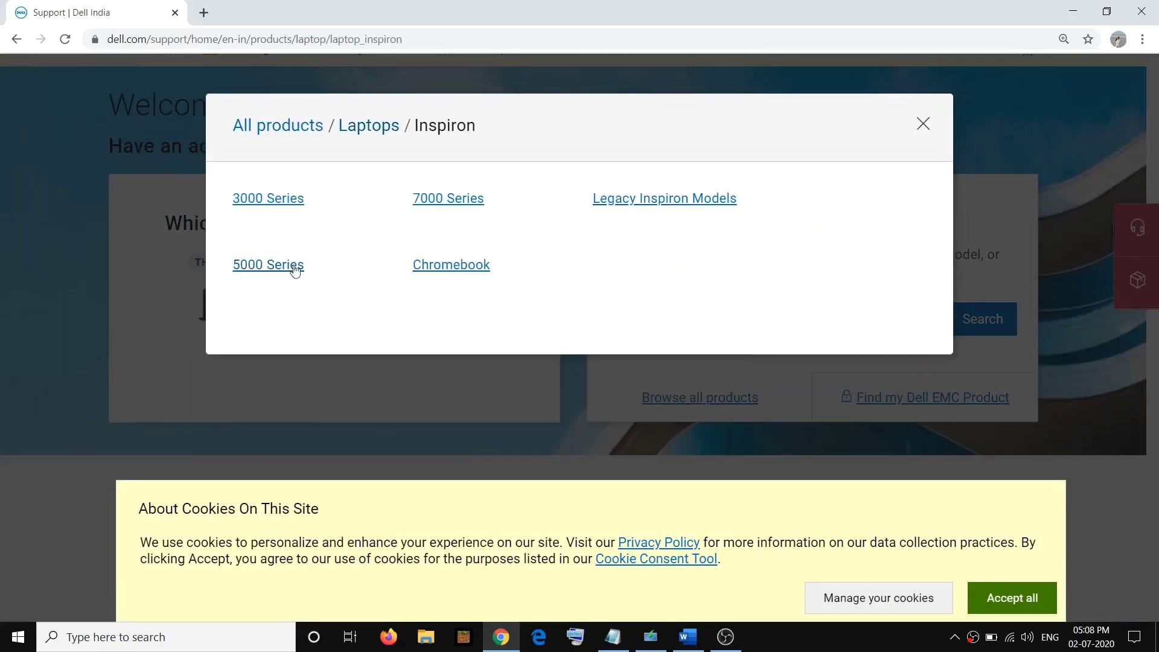
click(302, 265)
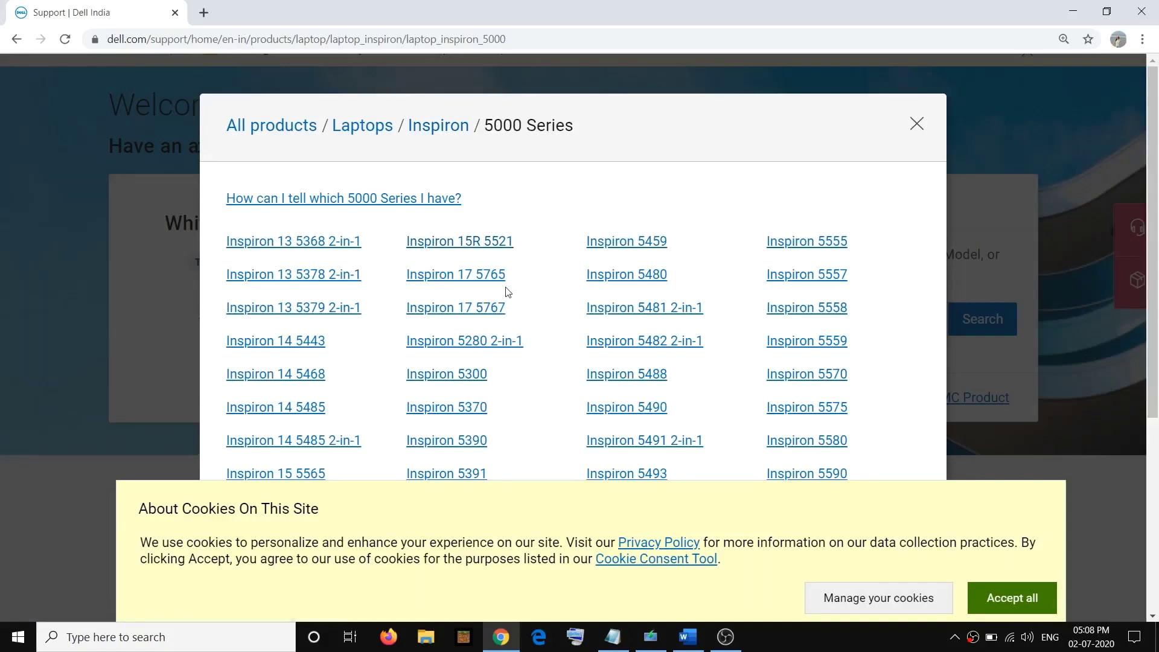
Step: Find '5577' on the page and open the Inspiron 15 Gaming 5577 support page
key(ctrl+f)
text(5577)
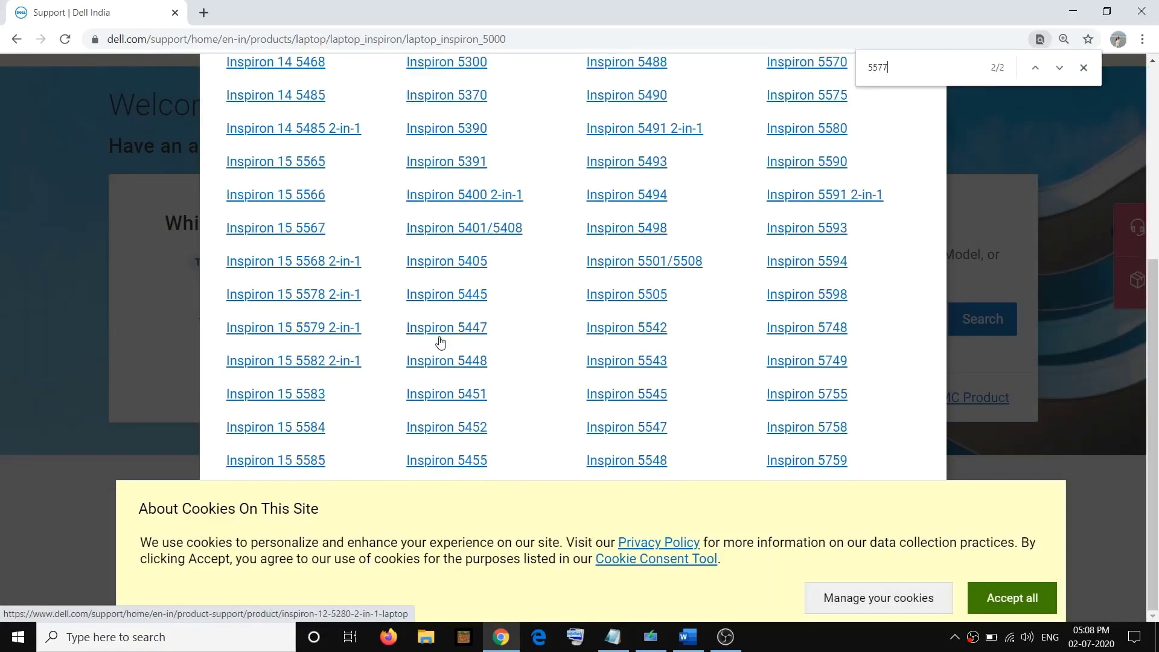
scroll(459, 329, up, 5)
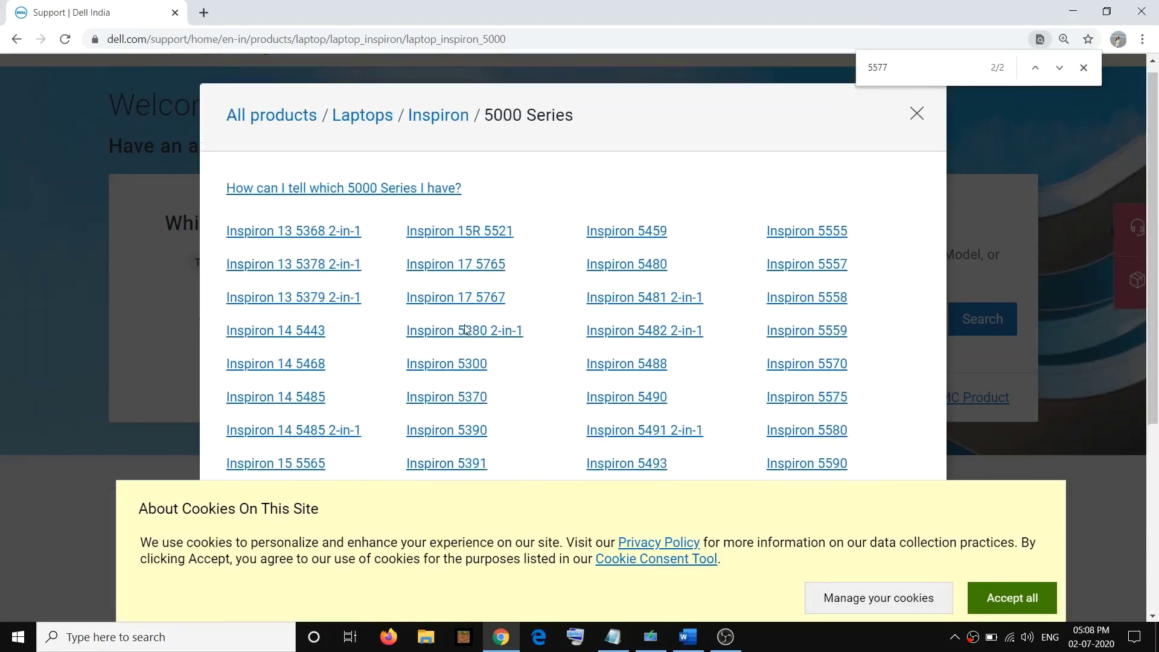
scroll(464, 328, down, 5)
click(990, 602)
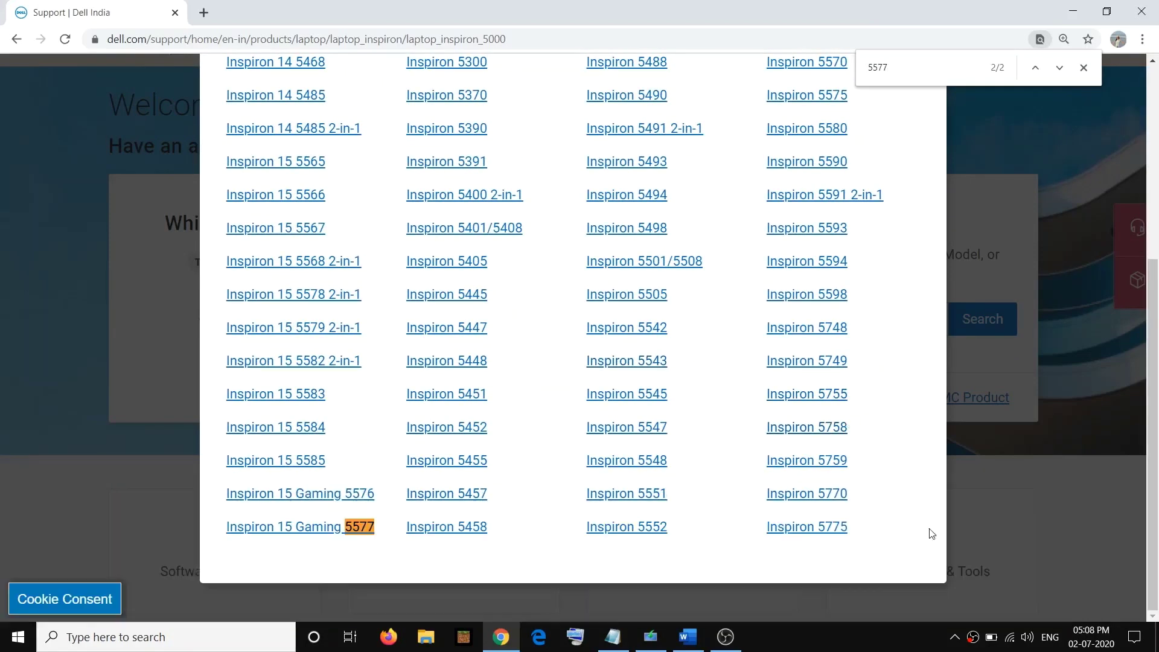
click(321, 533)
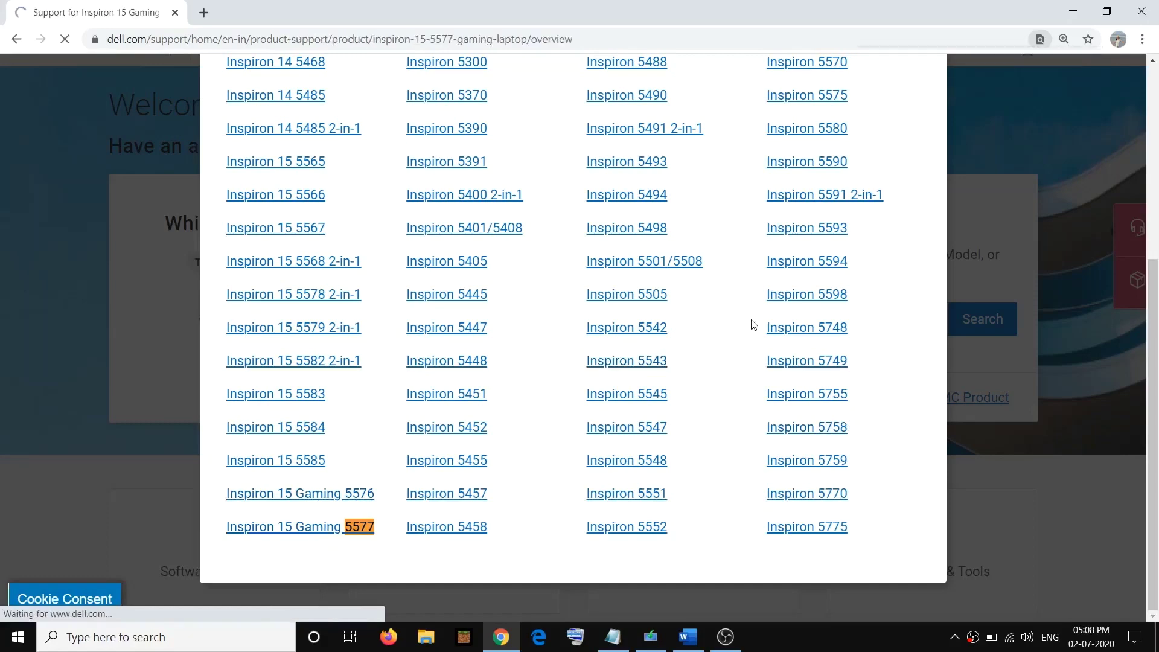
scroll(590, 409, down, 3)
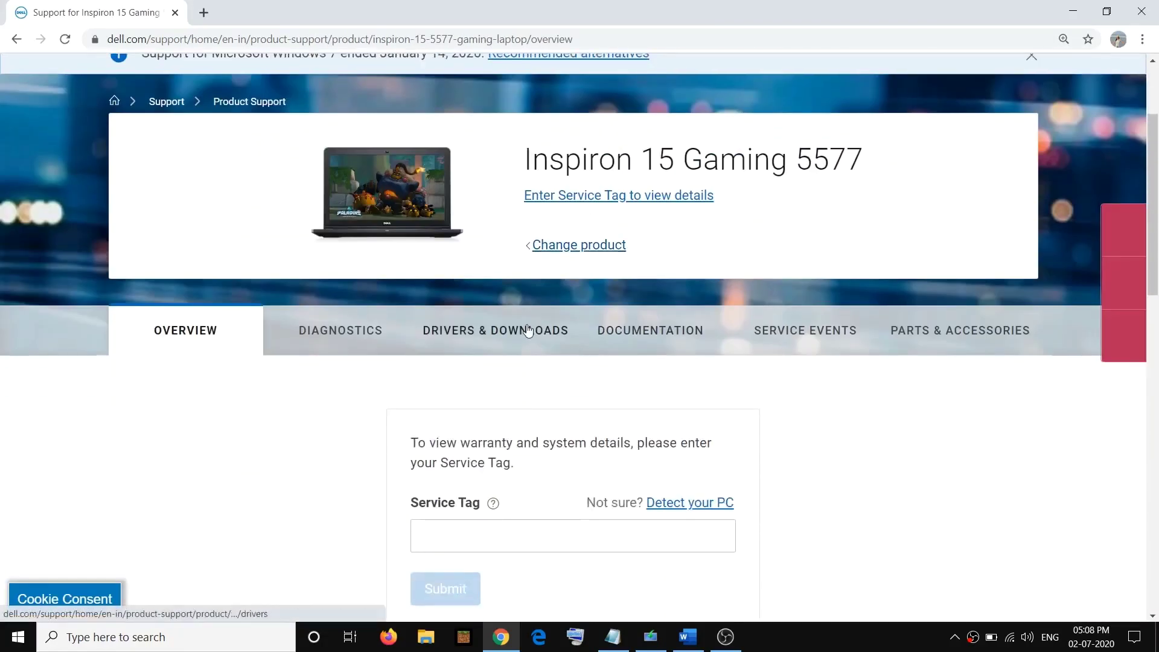
Step: Open the laptop's Drivers & Downloads list, check the category filter, then return to Word
click(528, 330)
scroll(625, 305, down, 2)
scroll(626, 305, down, 2)
scroll(626, 305, down, 3)
click(282, 193)
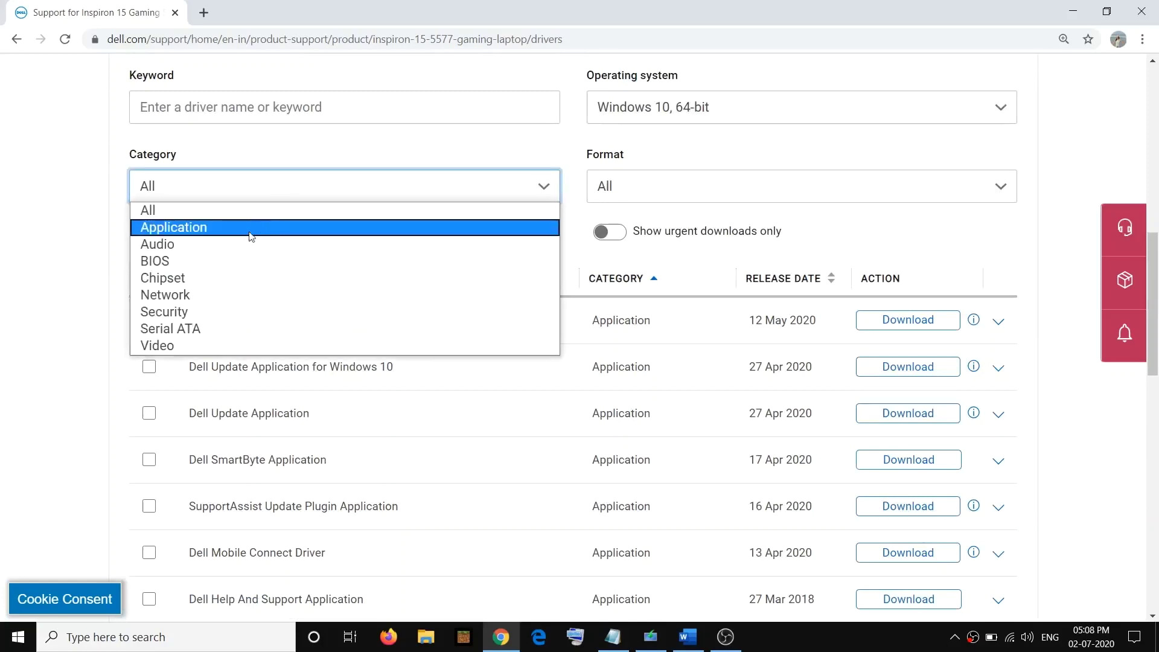
click(44, 306)
scroll(453, 344, down, 6)
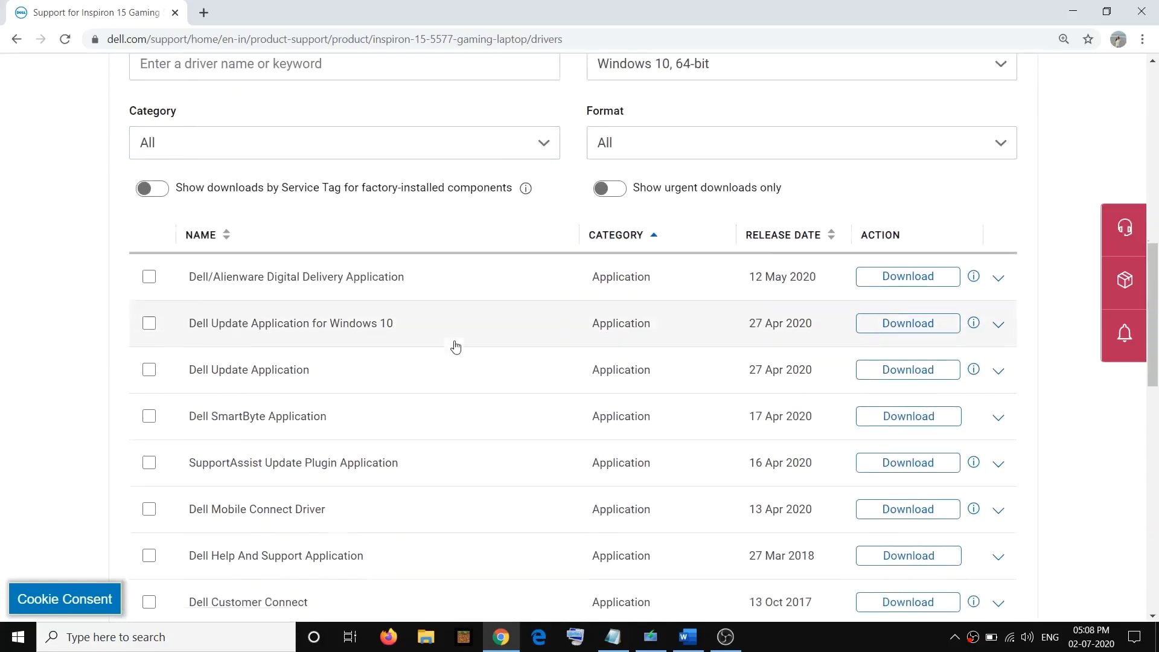
scroll(471, 353, up, 2)
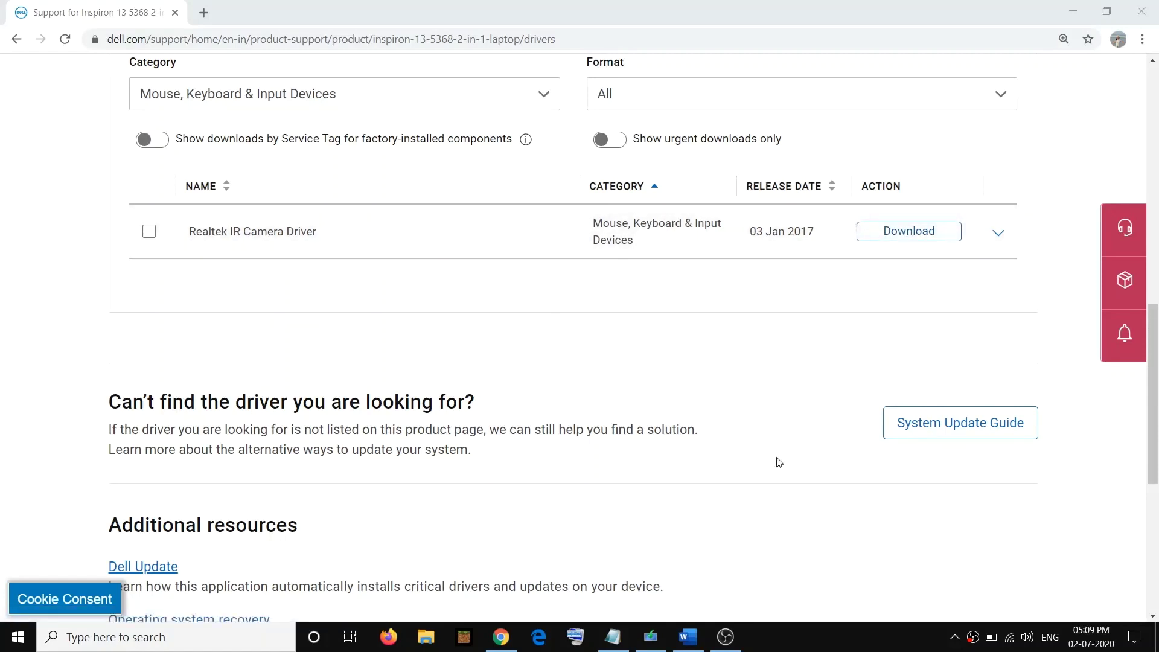
click(696, 639)
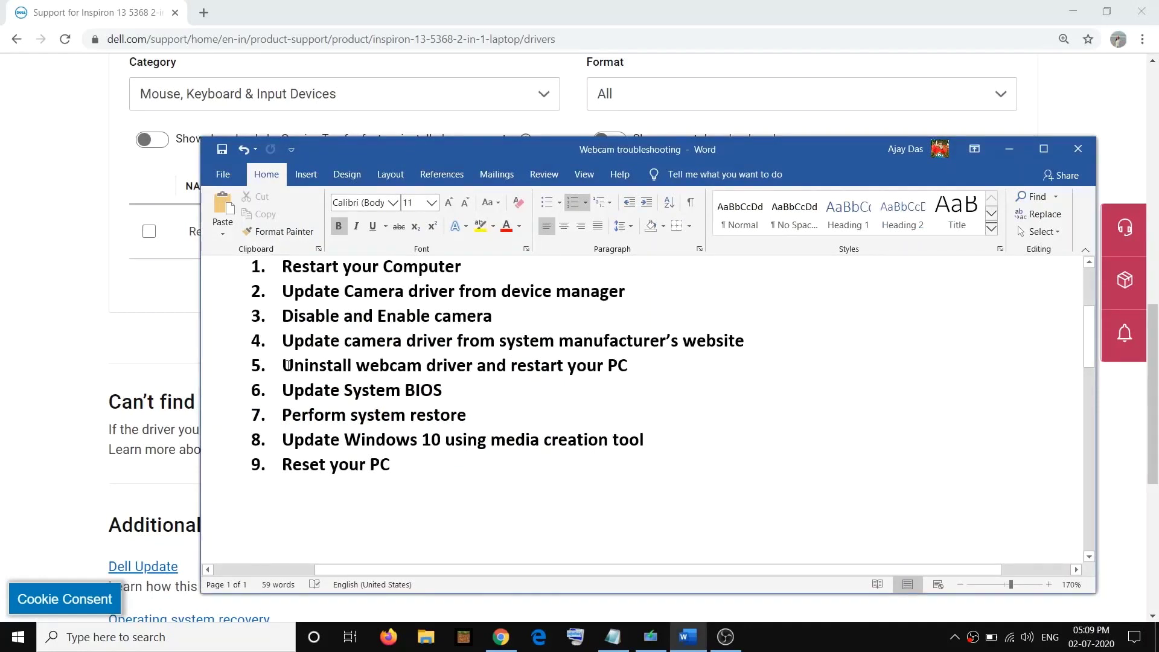
Step: Highlight part of checklist step 5 and open Device Manager from the Start right-click menu
drag(286, 365, 678, 357)
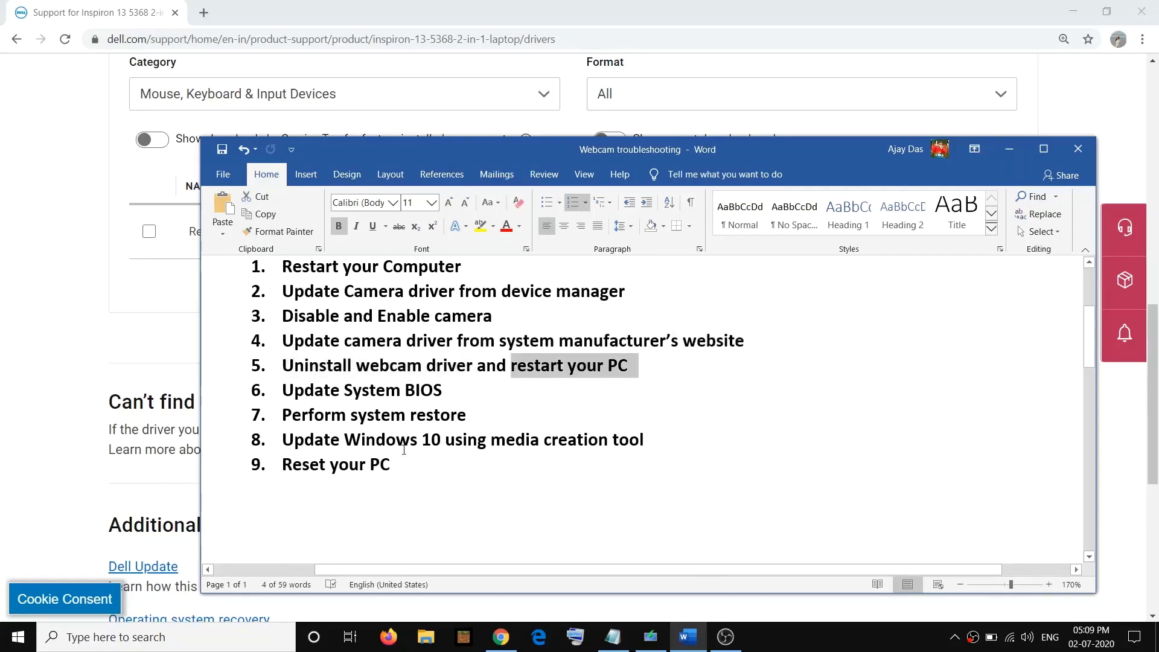
right_click(18, 645)
click(76, 320)
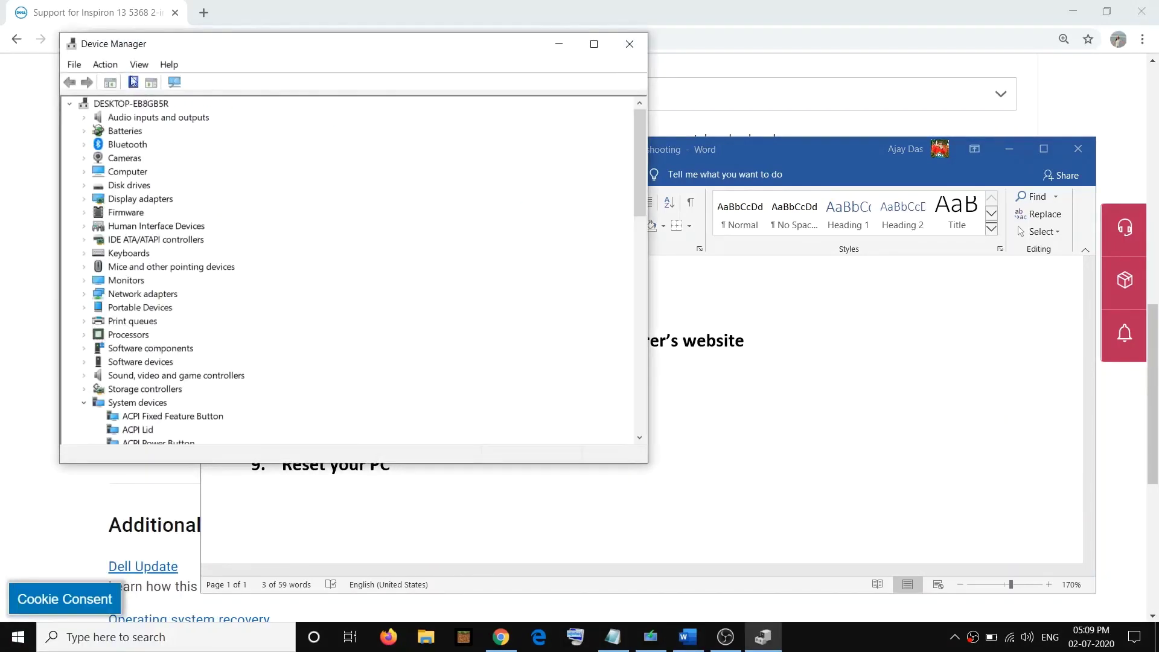
Step: Expand Cameras and bring up the Uninstall device prompt for the Integrated Webcam
drag(193, 48, 448, 83)
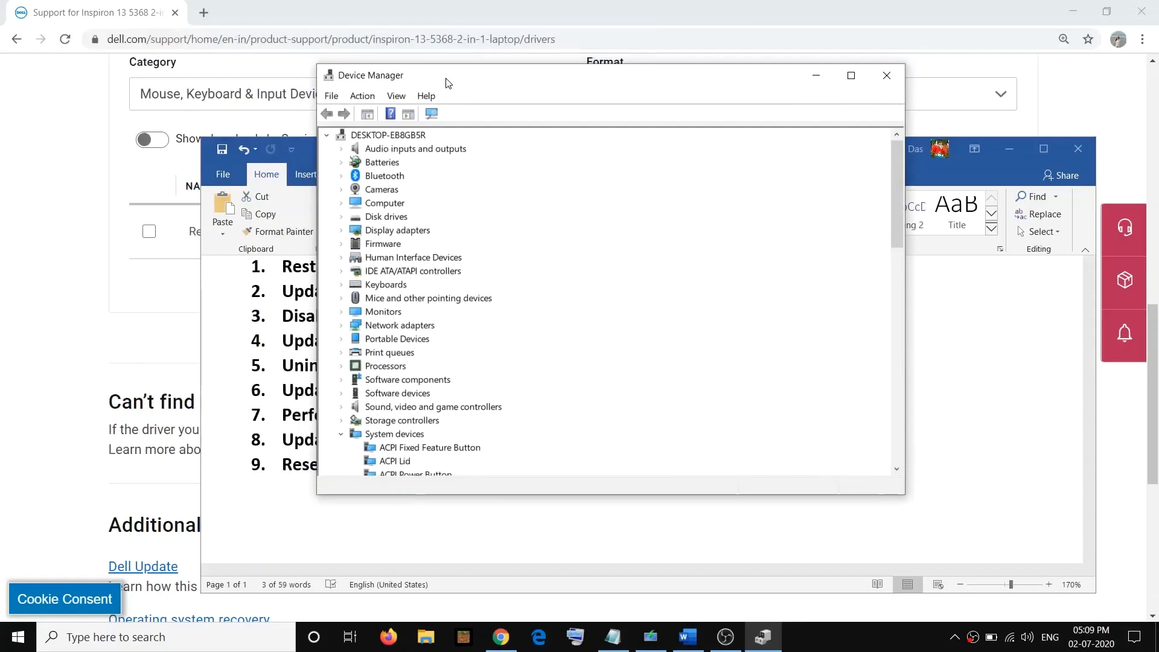
click(342, 192)
click(420, 204)
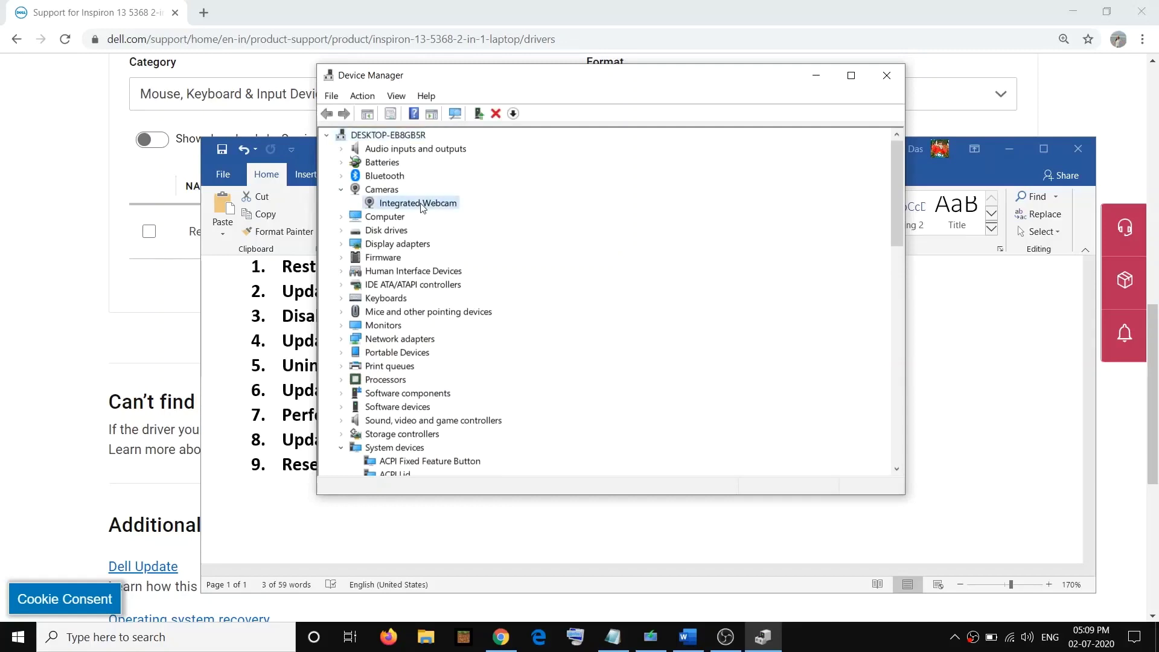
right_click(420, 203)
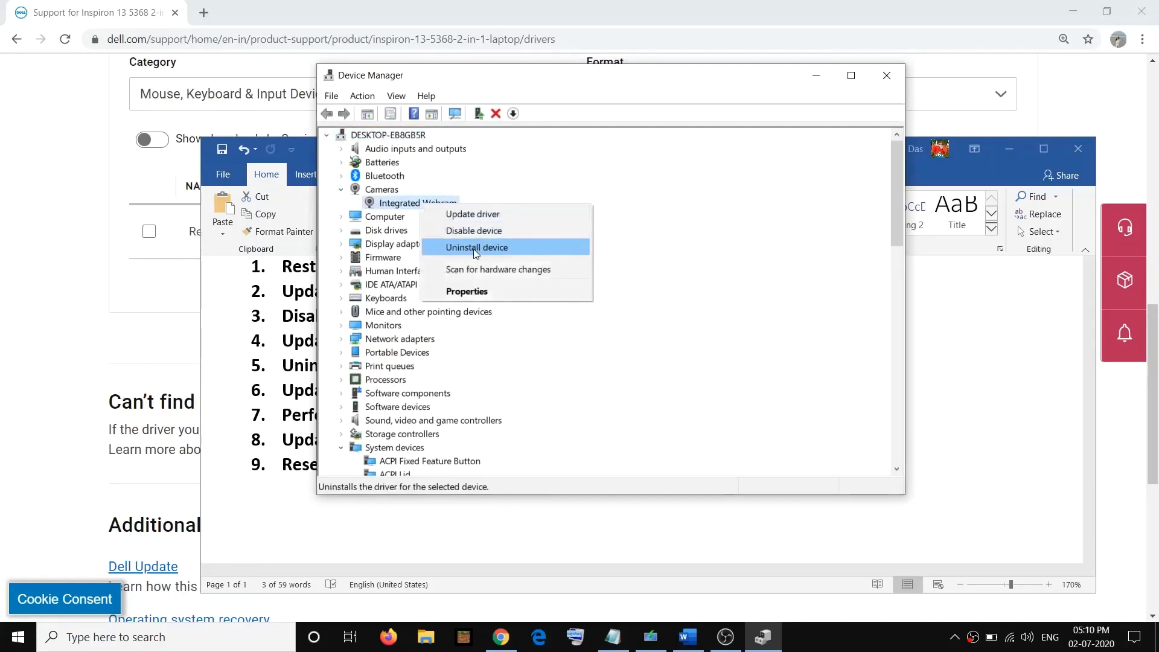
click(472, 250)
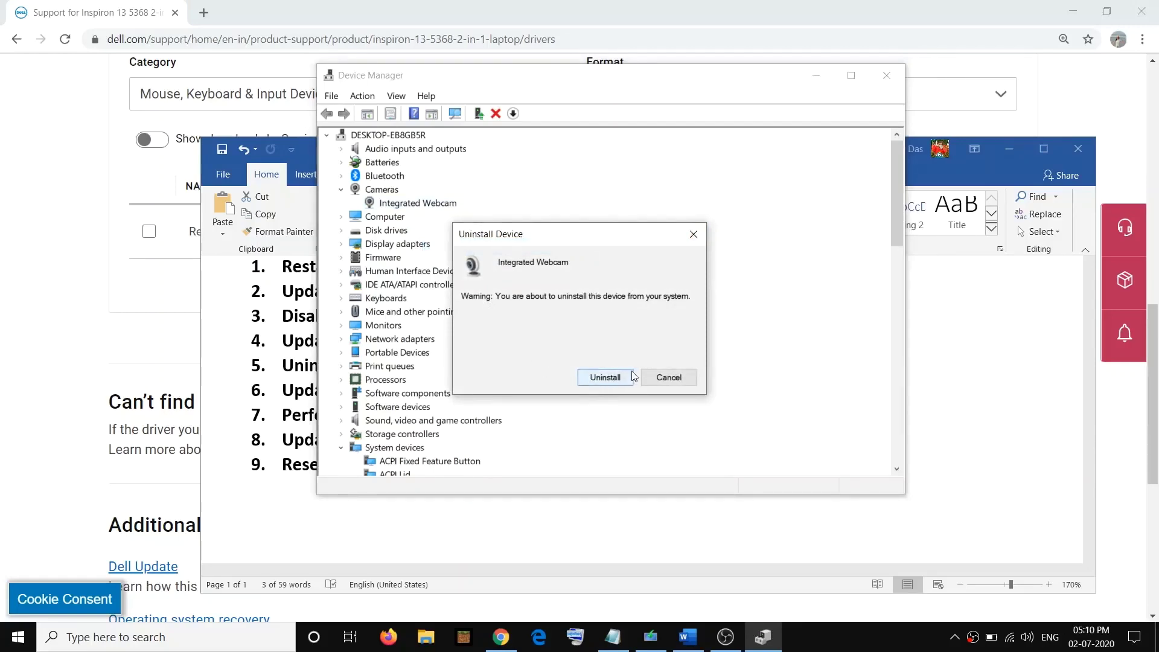
Step: Show the Restart option in the Start power menu without restarting, then return to Word
click(926, 369)
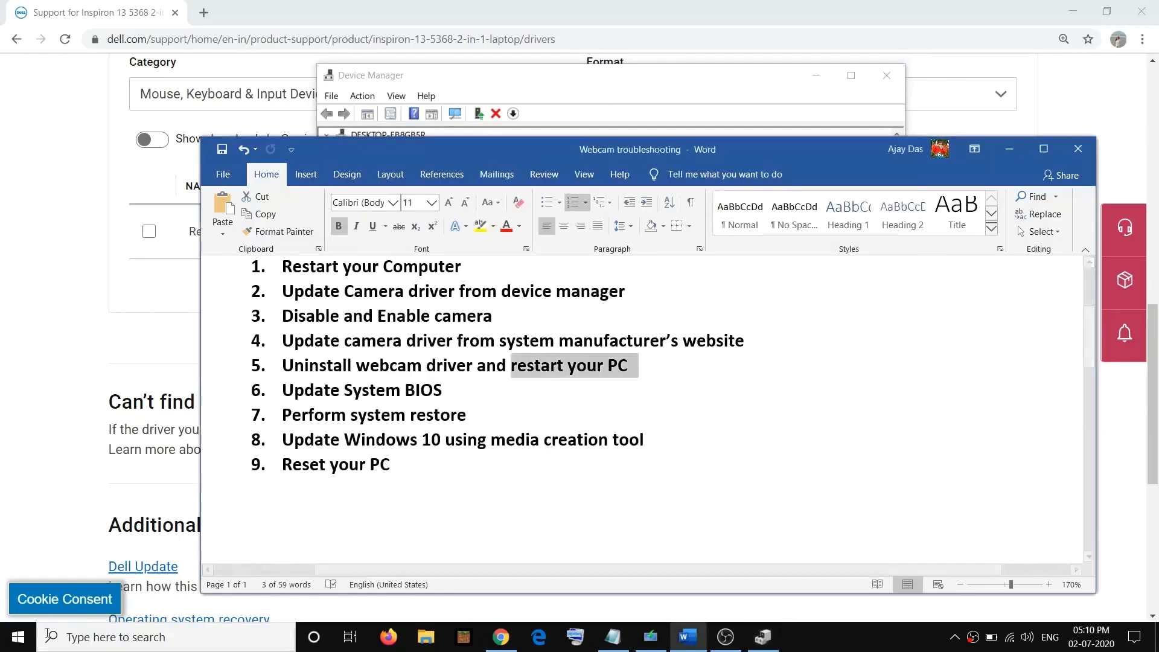
click(18, 637)
click(24, 603)
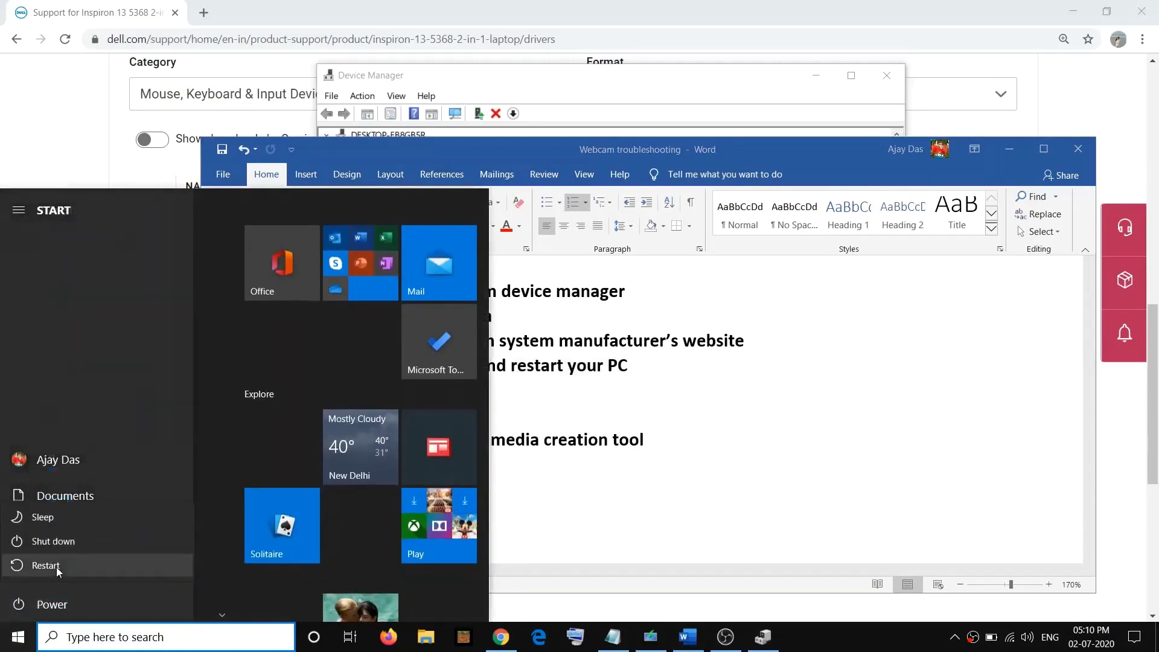
click(629, 367)
click(571, 386)
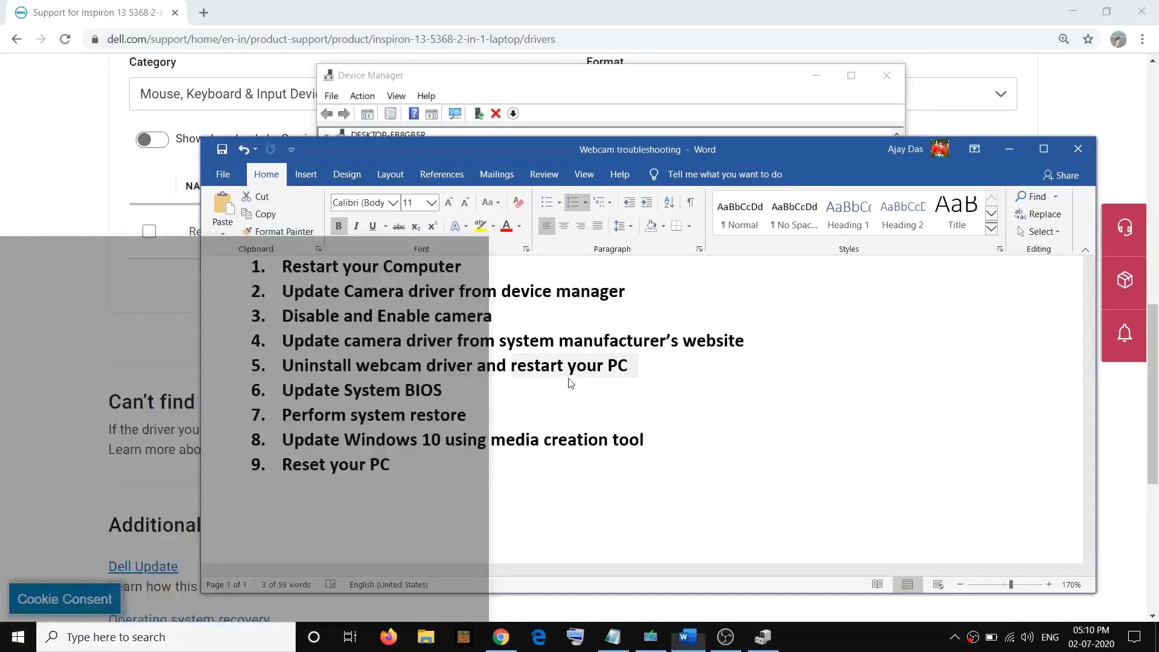
click(513, 366)
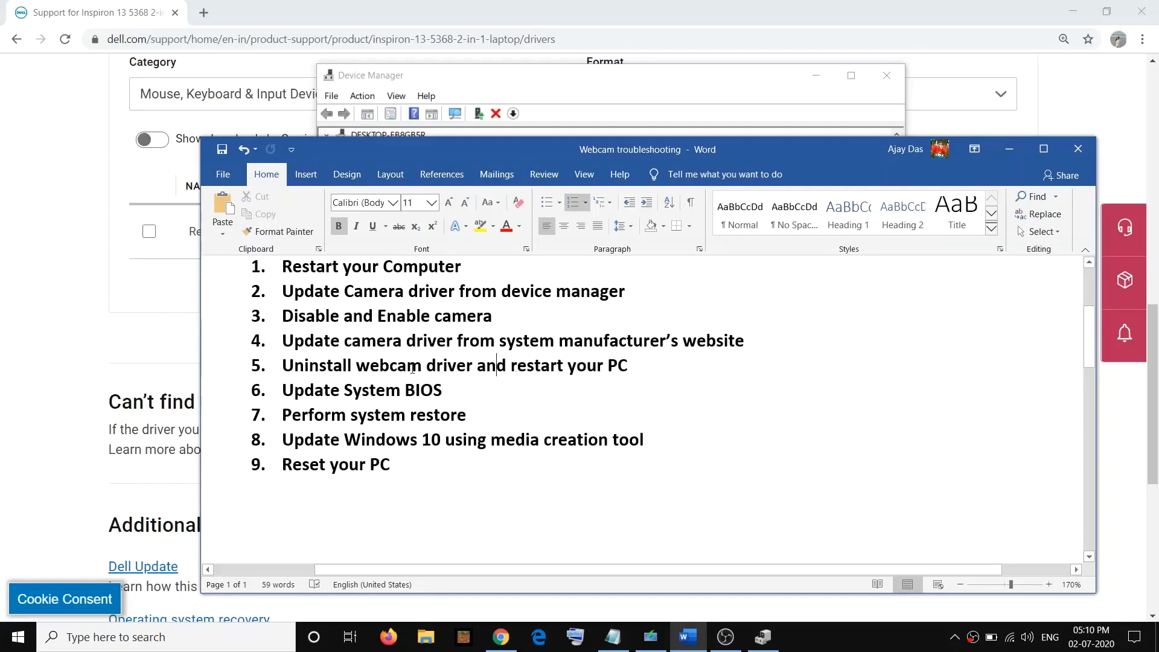
Step: Highlight 'webcam driver' in step 5, then select text further down the checklist
drag(392, 371, 478, 368)
click(622, 369)
scroll(357, 395, down, 2)
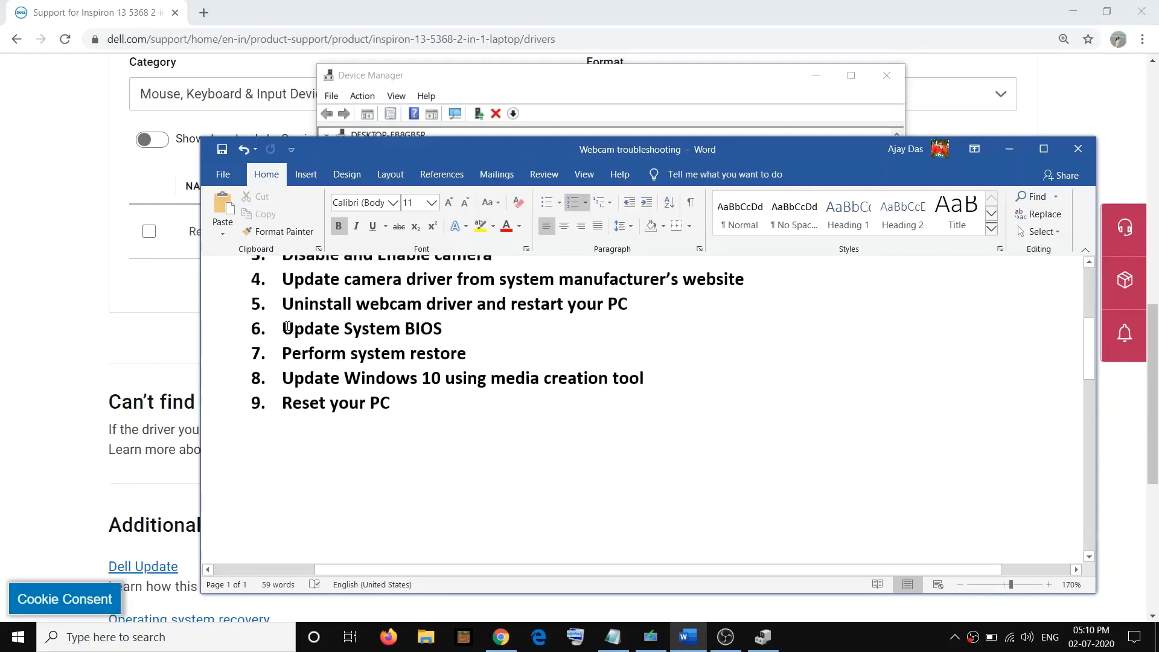
drag(284, 327, 444, 329)
Step: Filter the Dell driver list to BIOS and download the Inspiron 5368 System BIOS update
click(96, 269)
scroll(412, 415, up, 6)
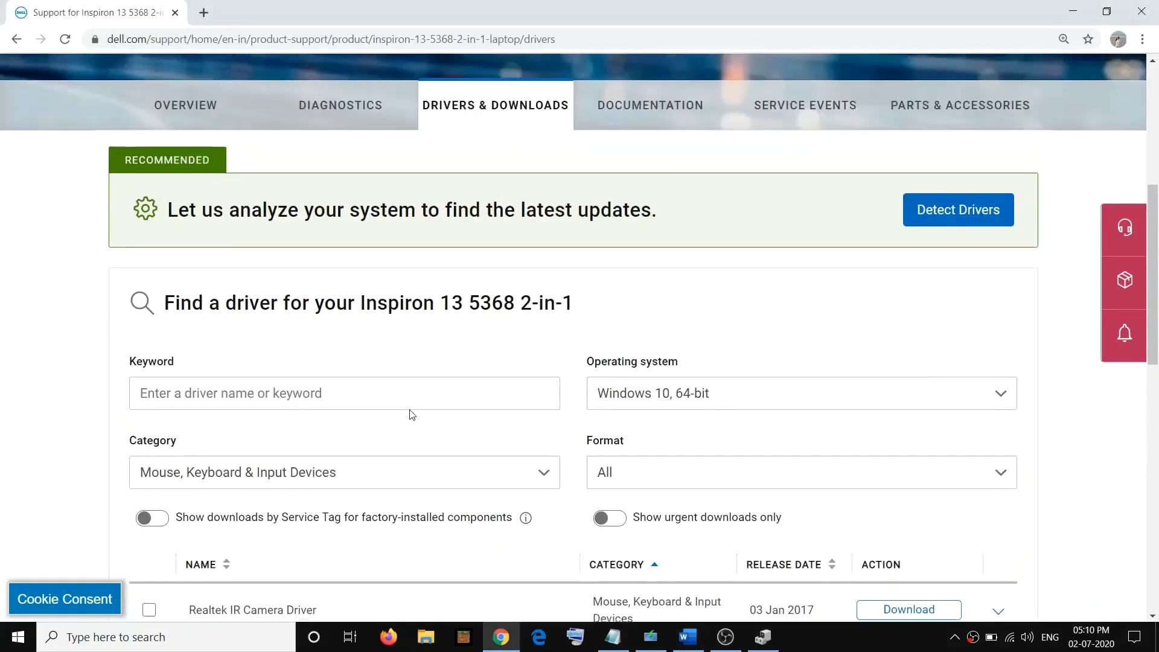
scroll(413, 414, up, 5)
scroll(428, 382, down, 1)
scroll(513, 344, up, 2)
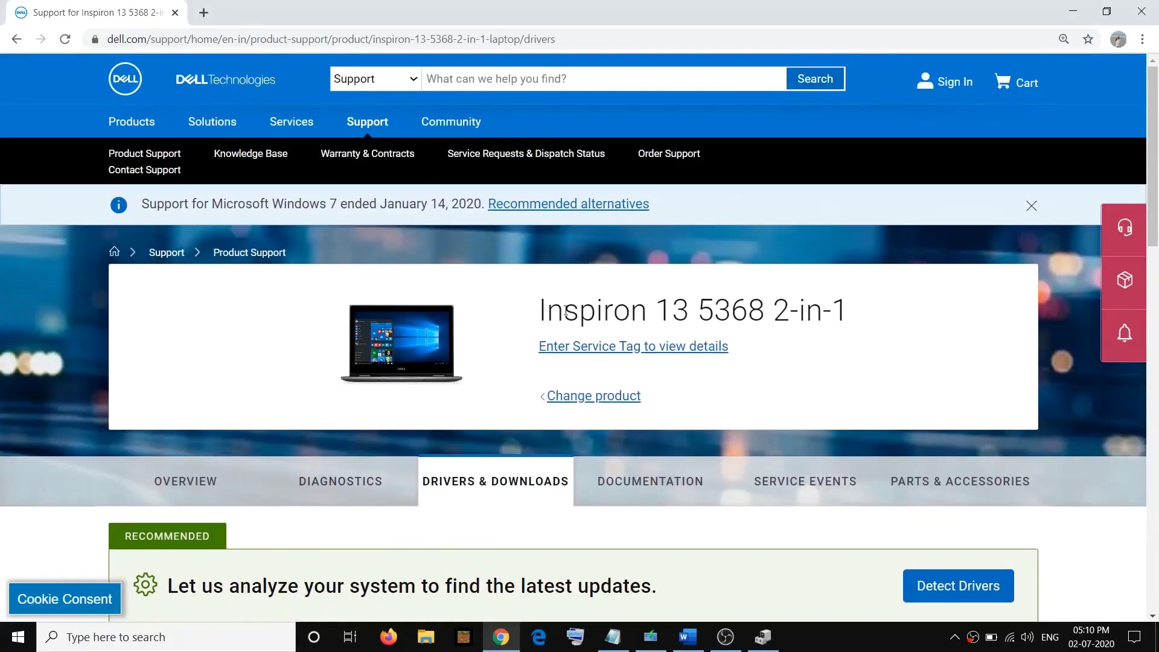
scroll(535, 334, down, 10)
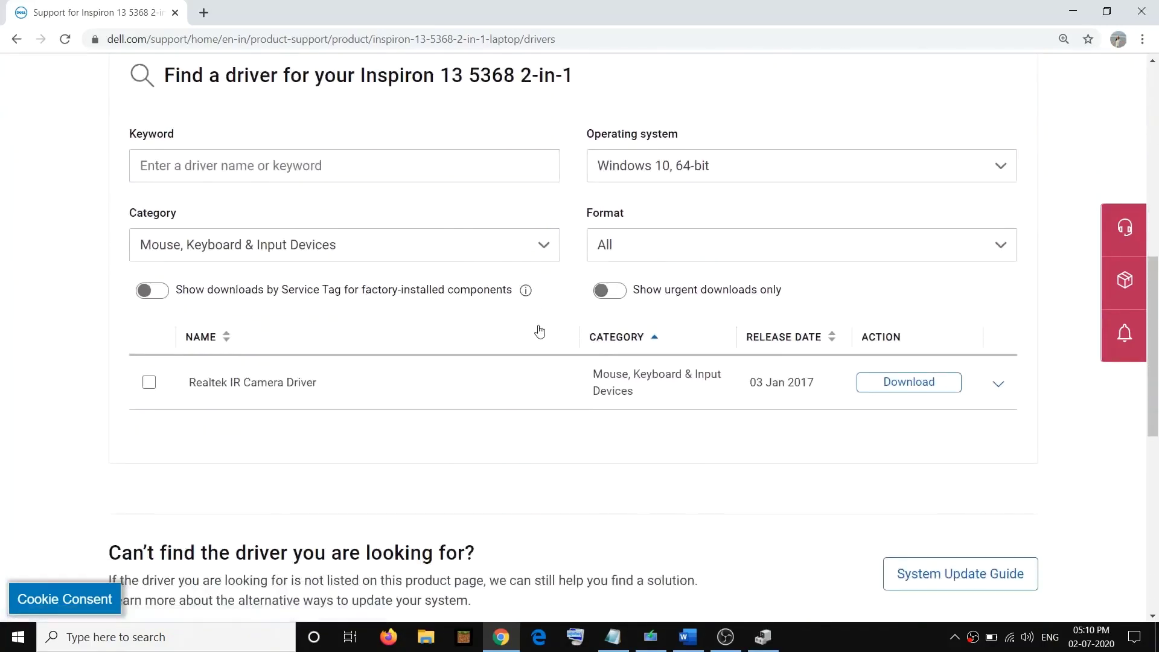
scroll(519, 266, down, 1)
click(344, 172)
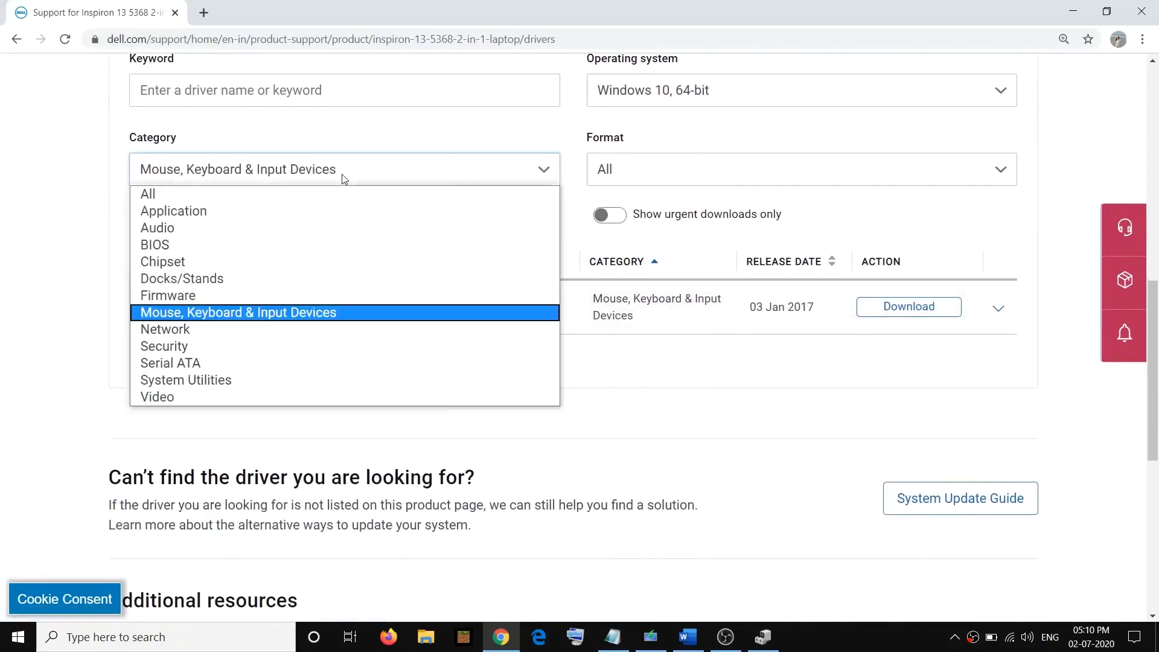
click(161, 245)
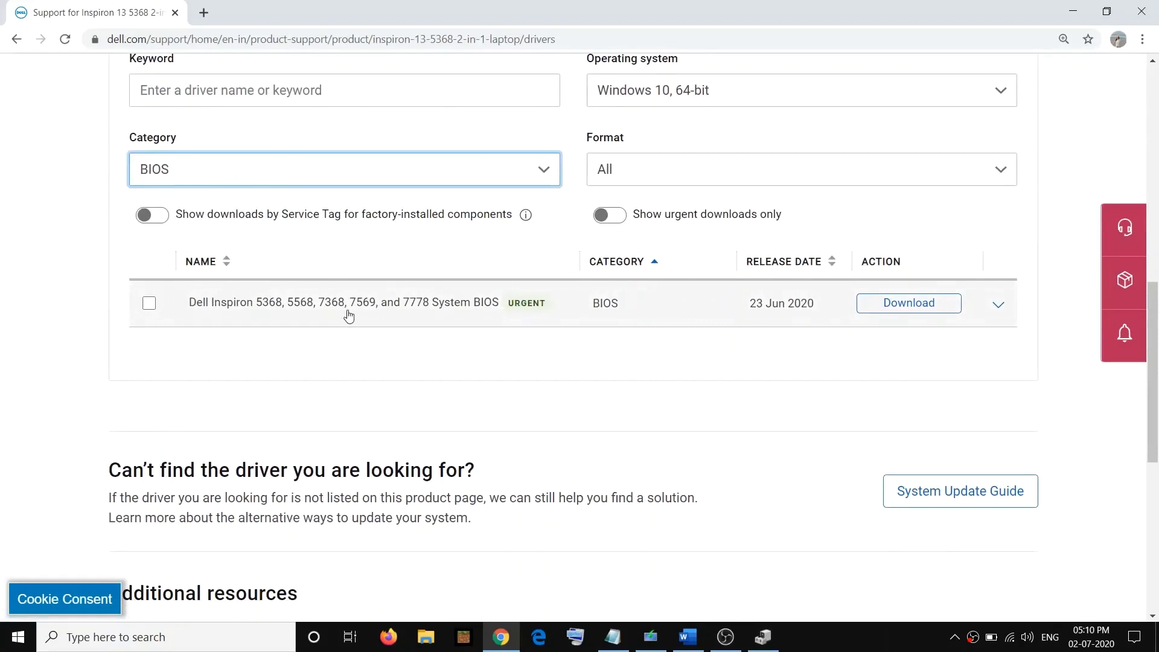
click(909, 306)
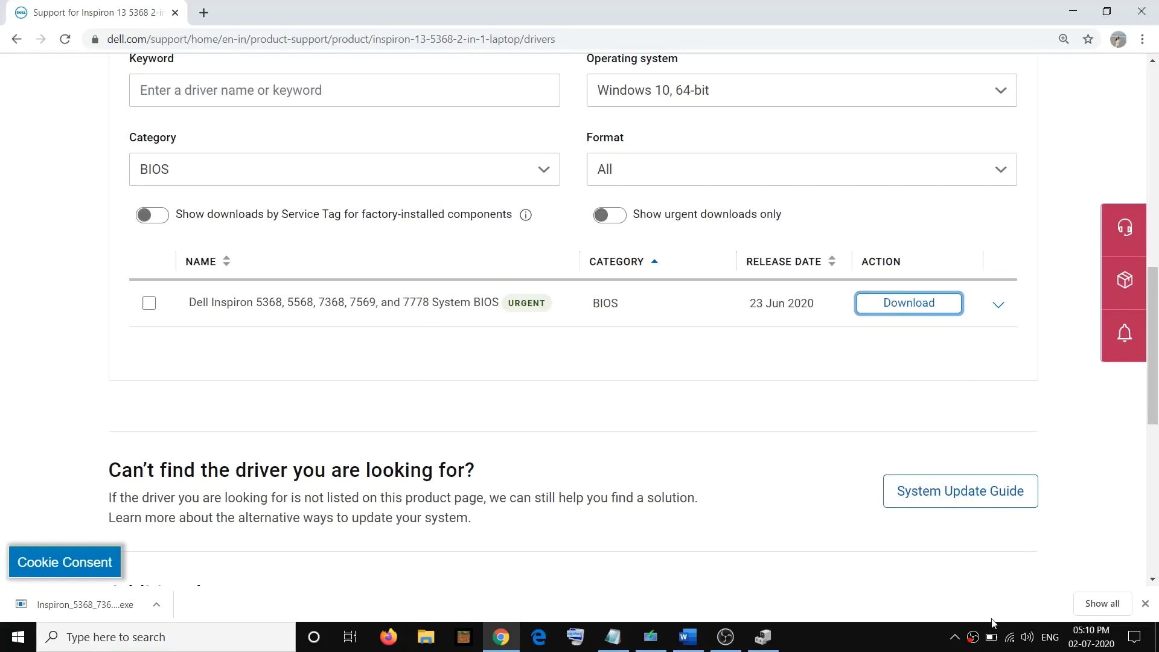
Step: Check the laptop's battery charge from the taskbar, then return to the Webcam troubleshooting checklist
click(993, 638)
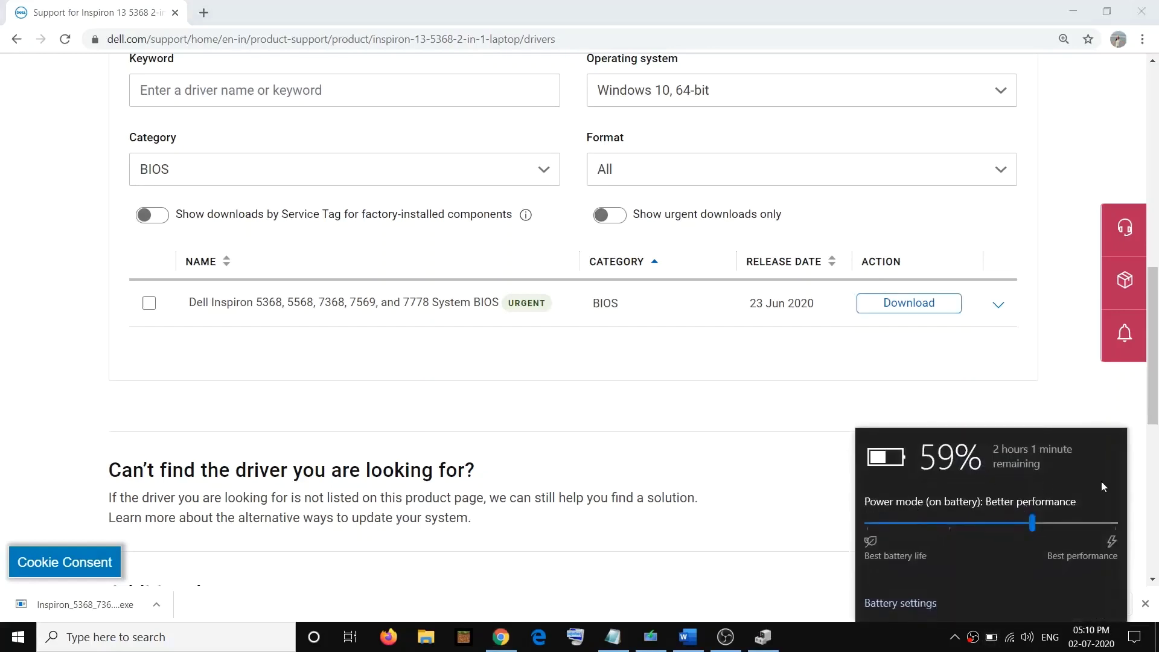
click(848, 590)
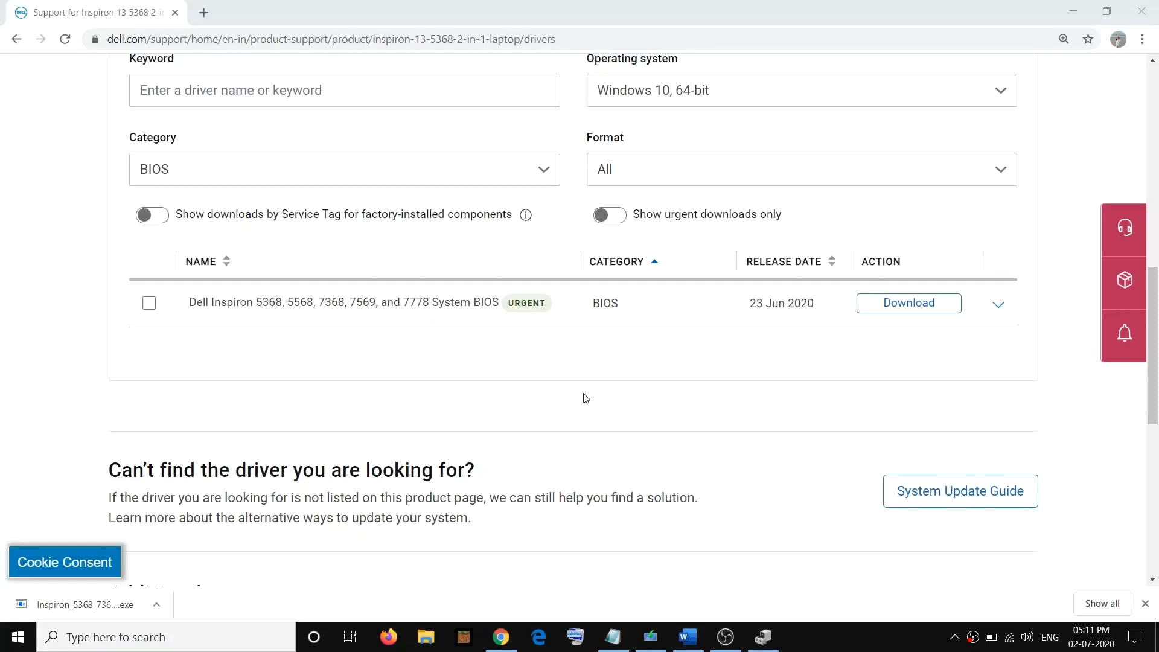
click(688, 639)
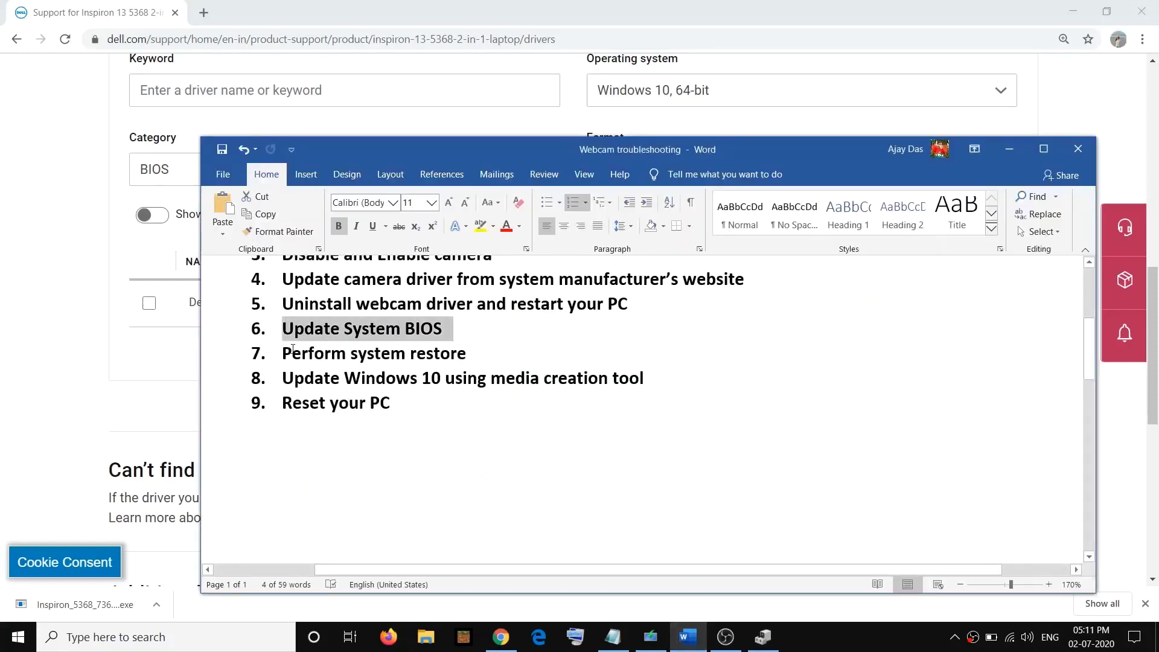
Step: Highlight the 'Perform system restore' step in the Word checklist
click(479, 350)
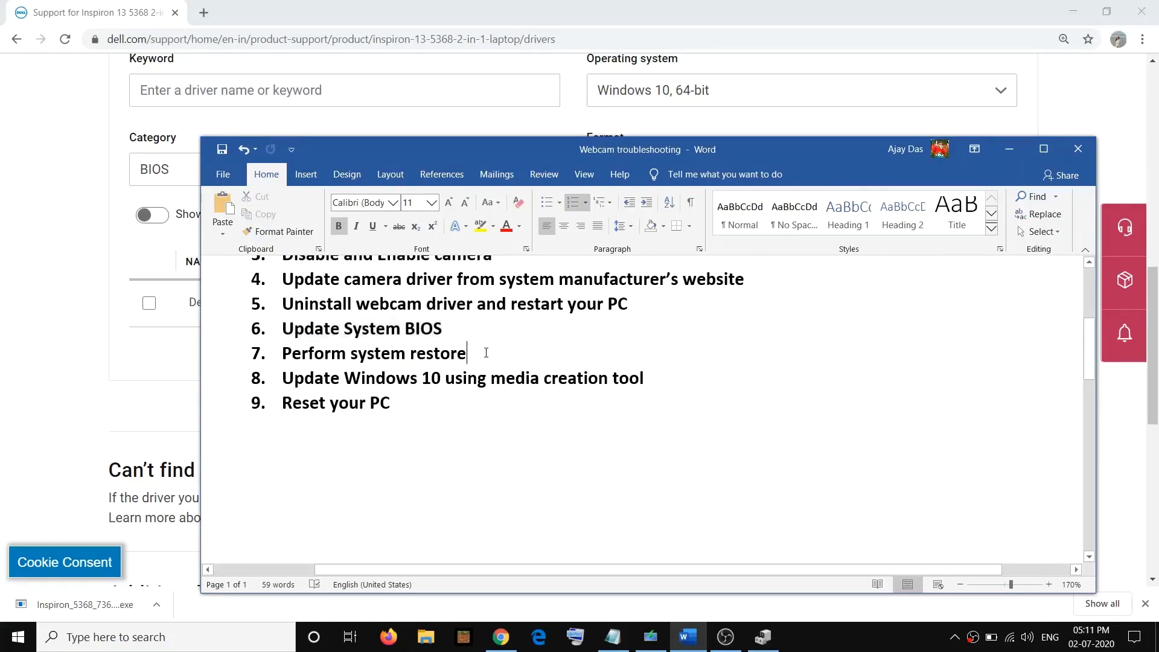
drag(476, 351, 329, 365)
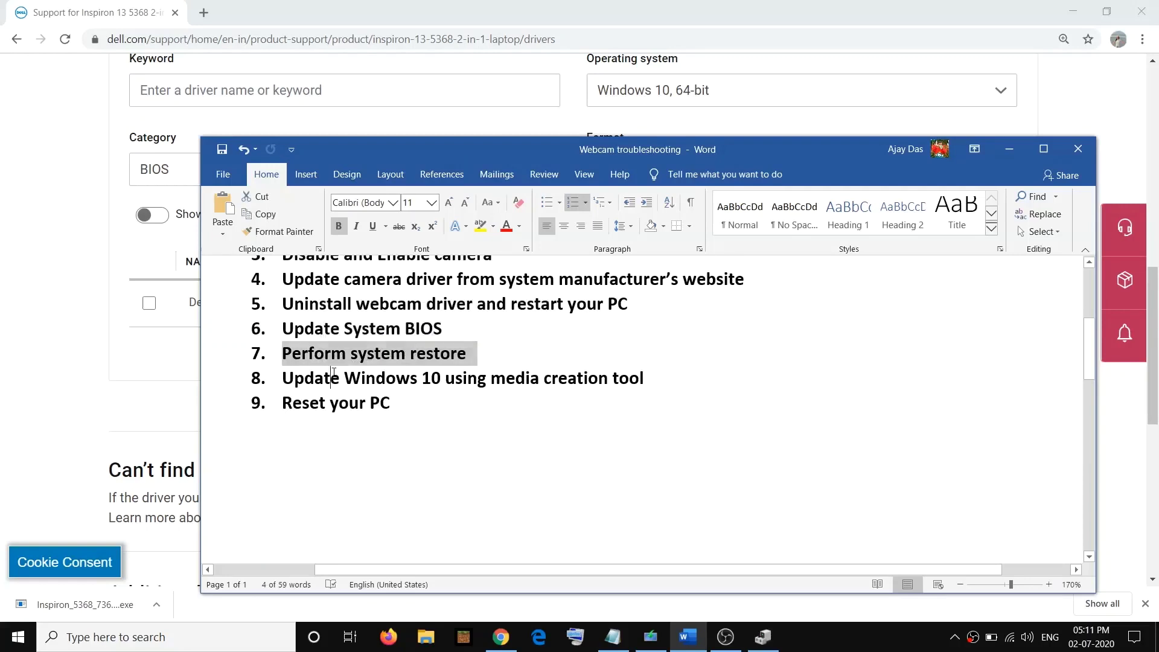
click(334, 372)
drag(477, 353, 323, 363)
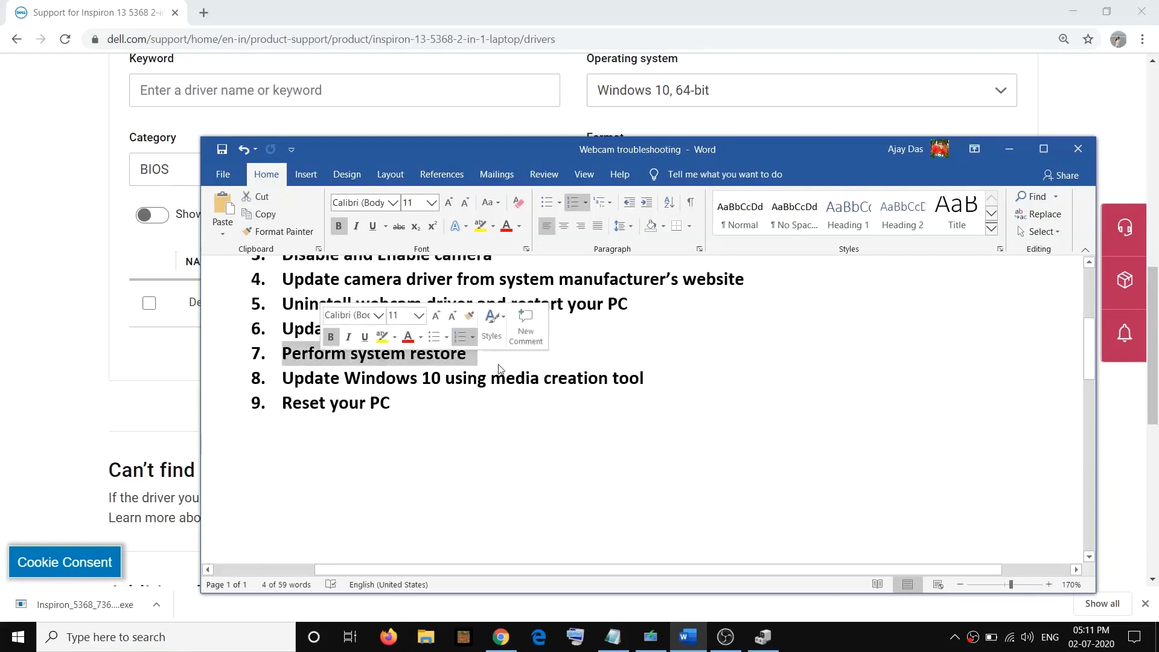
Step: Search Windows for 'system restore' and open Create a restore point
click(173, 635)
text(system)
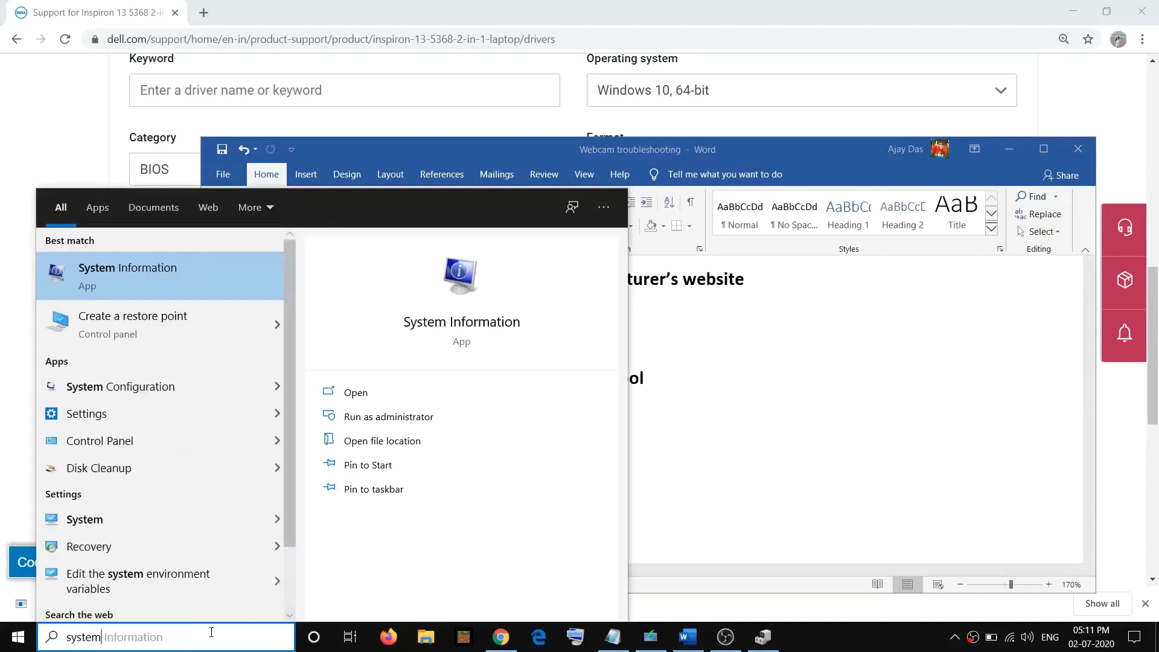
text( restore)
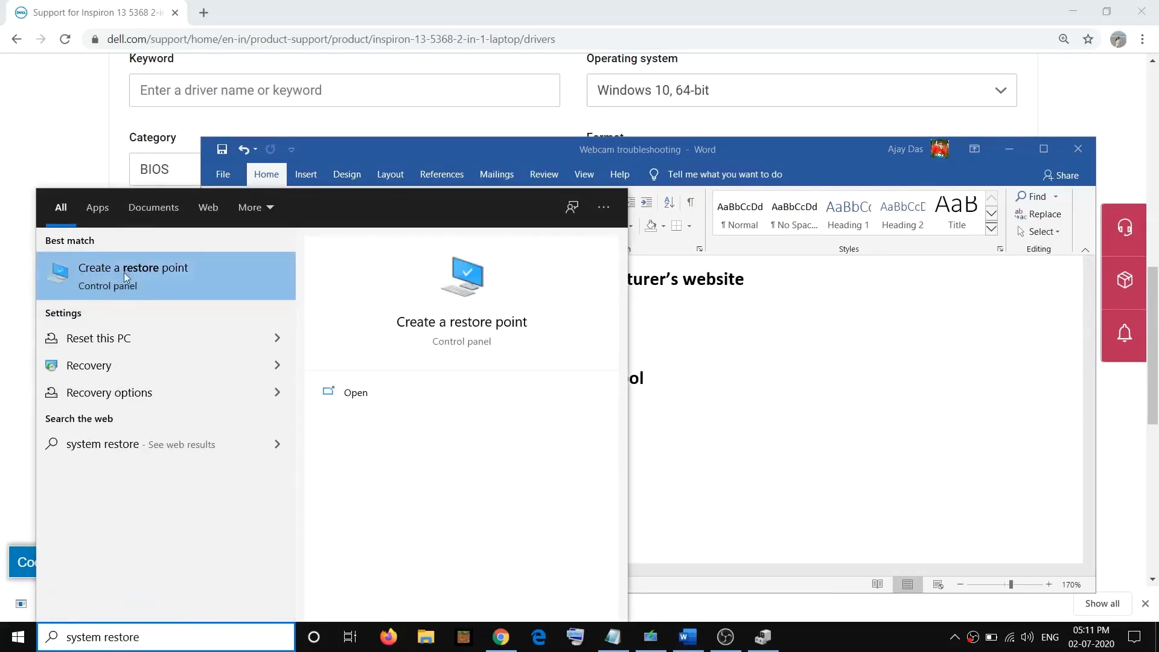
click(127, 272)
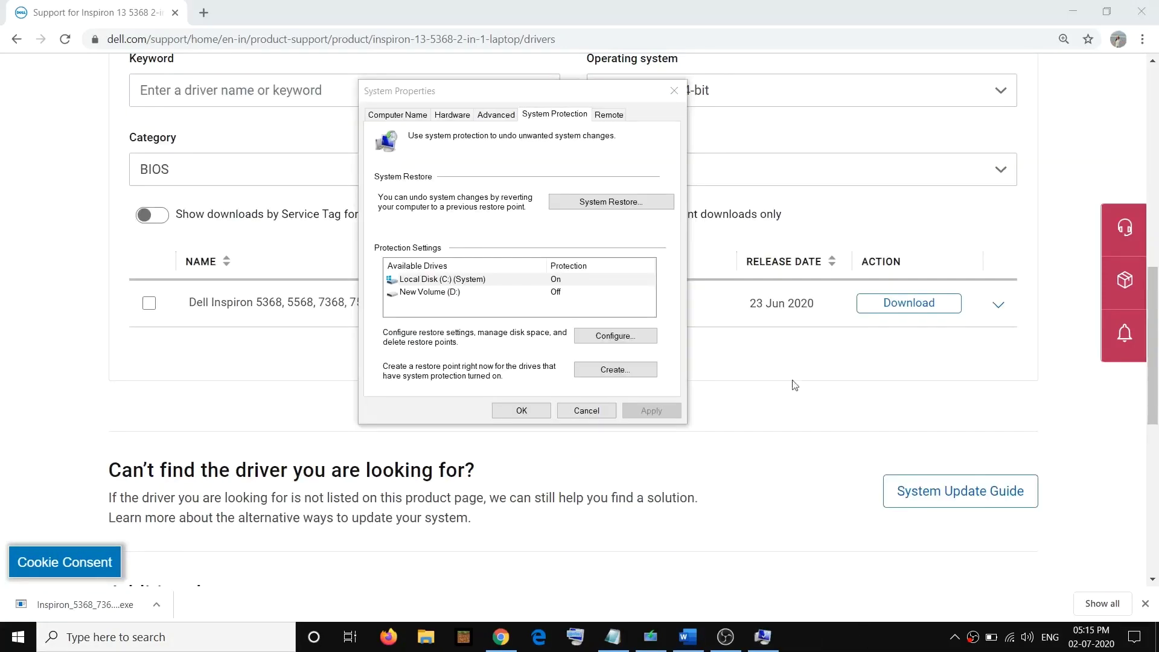
click(613, 204)
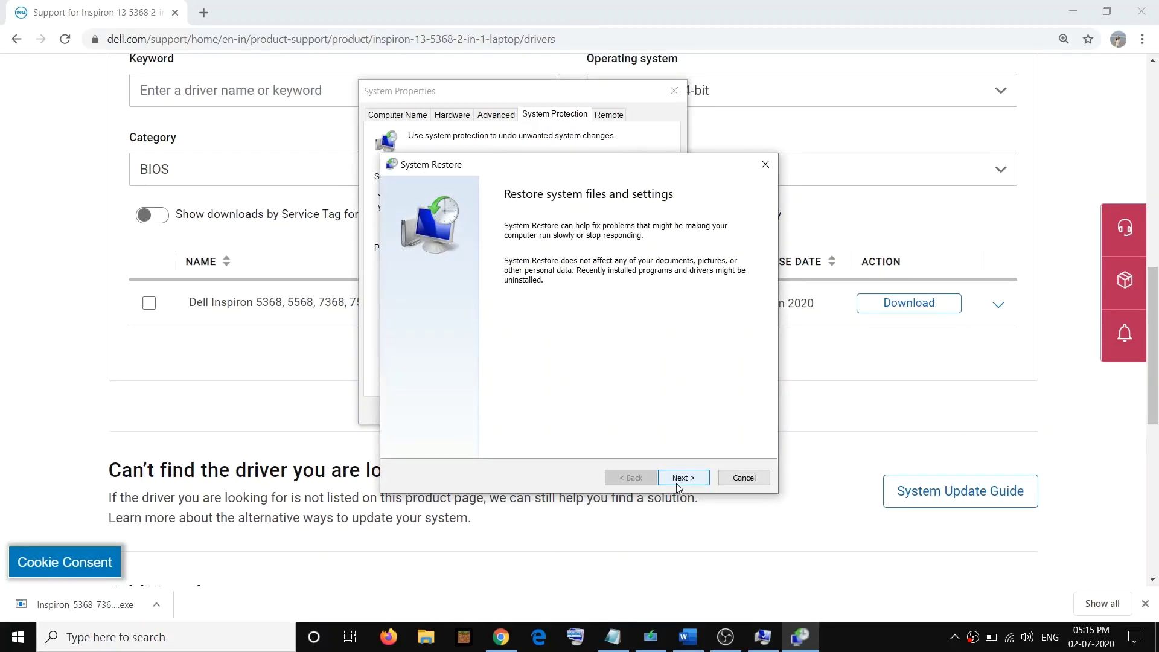
click(677, 480)
click(438, 283)
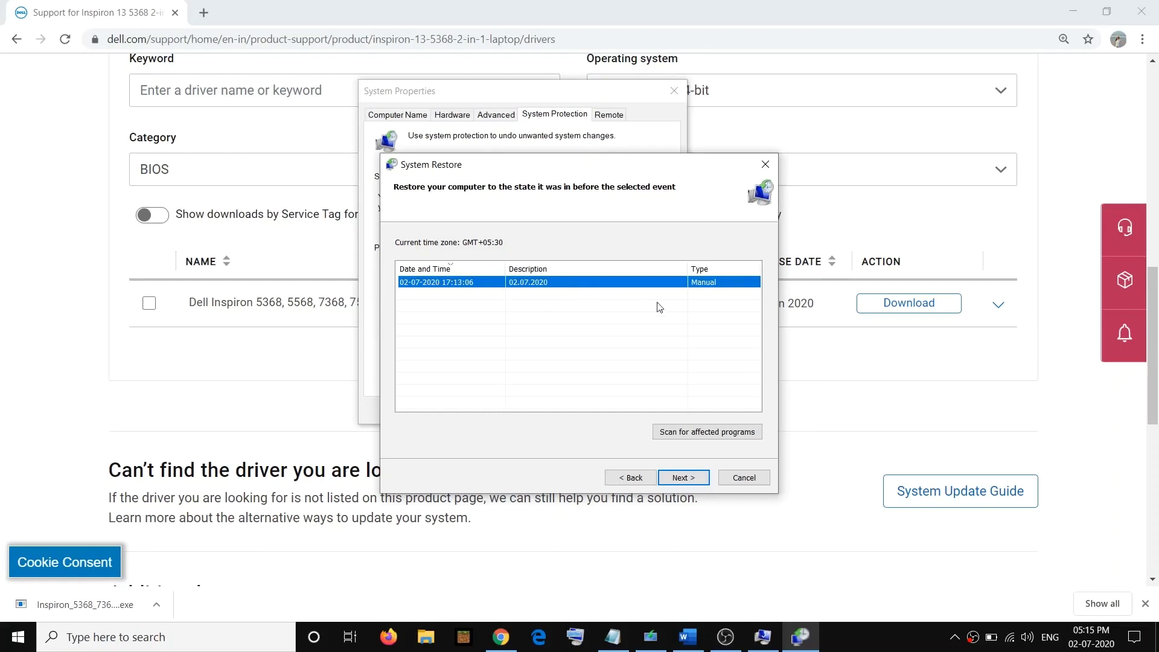
click(684, 478)
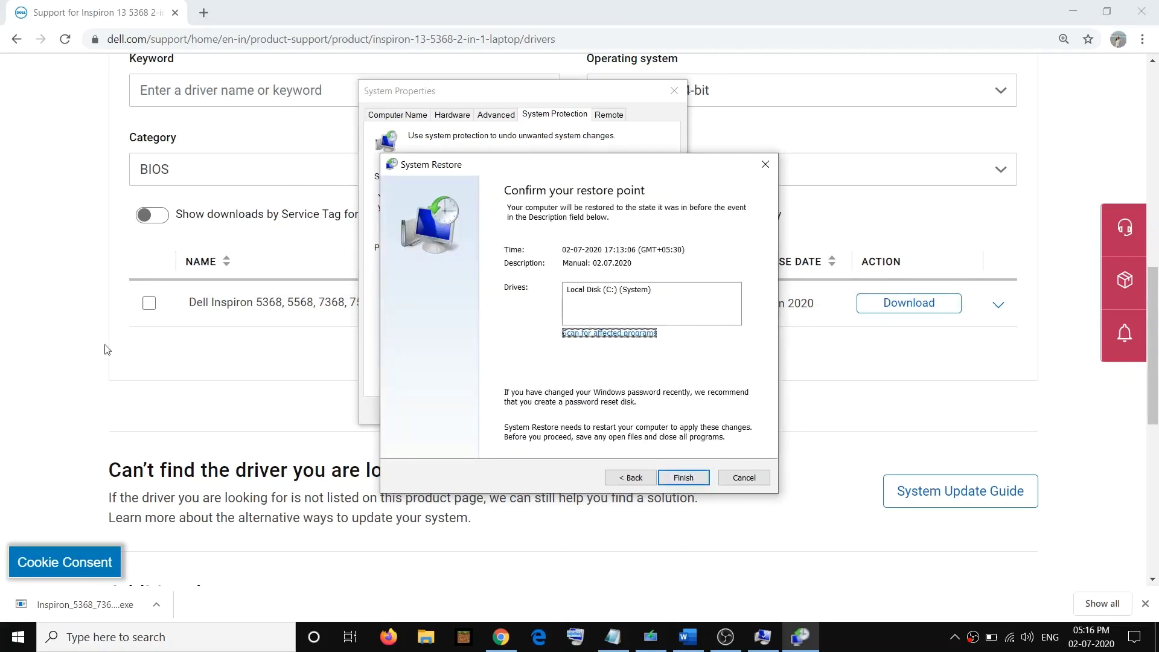
click(78, 379)
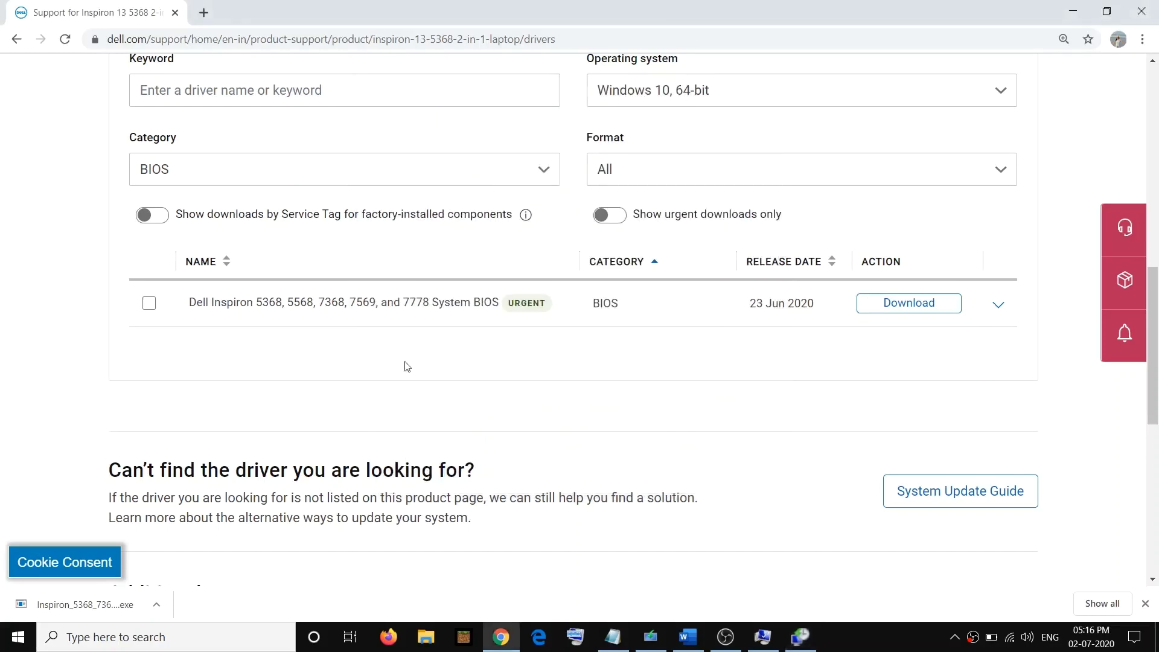
Step: Highlight checklist step 8 about the media creation tool in Word
click(687, 637)
scroll(489, 362, down, 2)
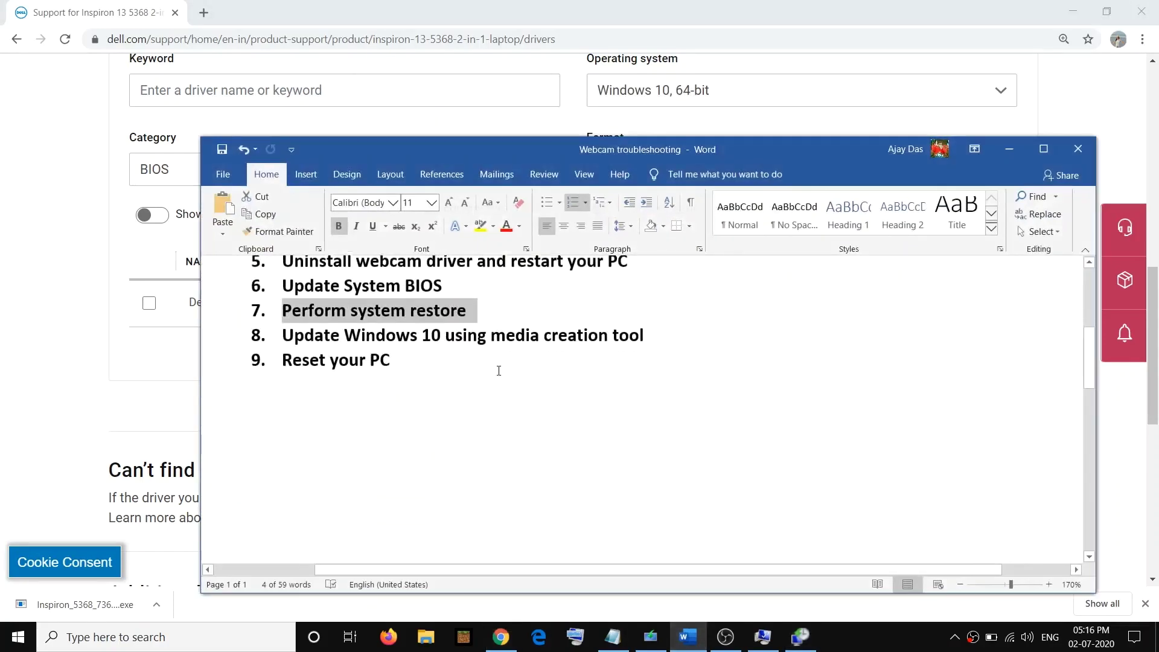
drag(288, 319, 655, 318)
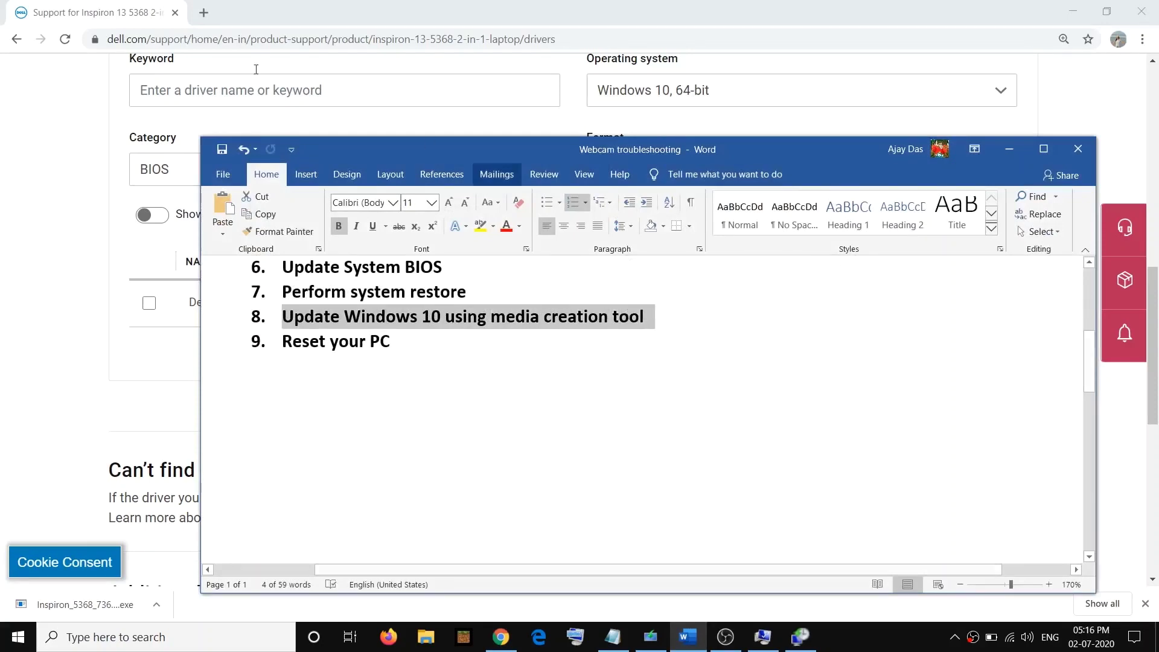
Step: Google 'media creation tool', download it from Microsoft's Download Windows 10 page, and run it
click(203, 12)
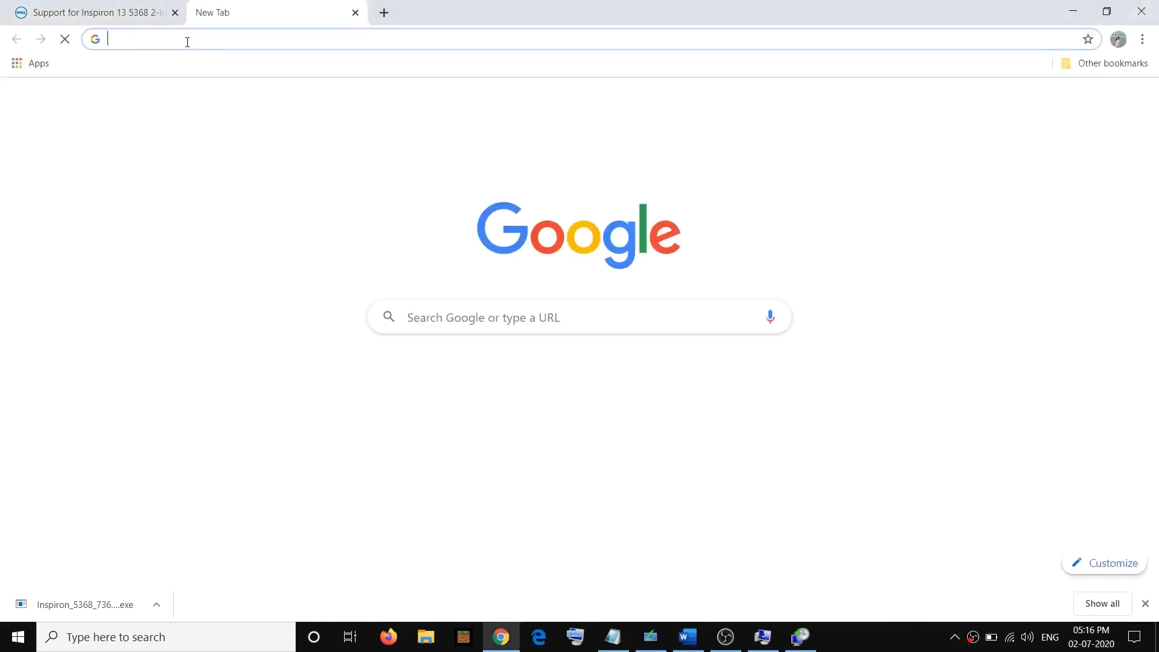
text(media)
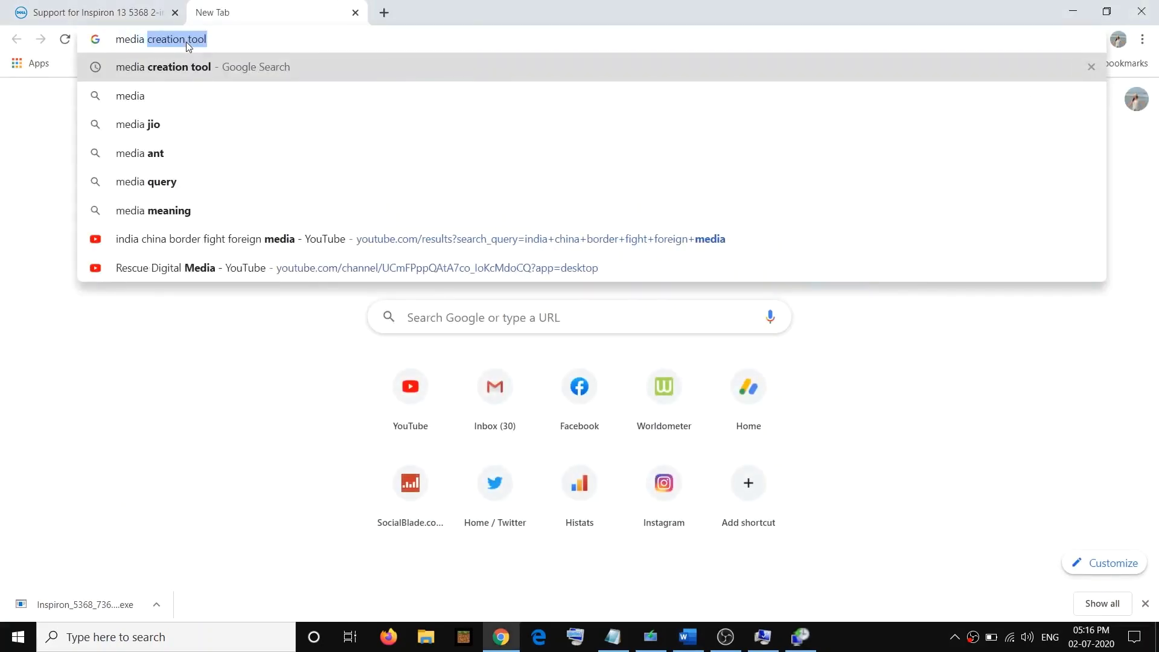
key(Right)
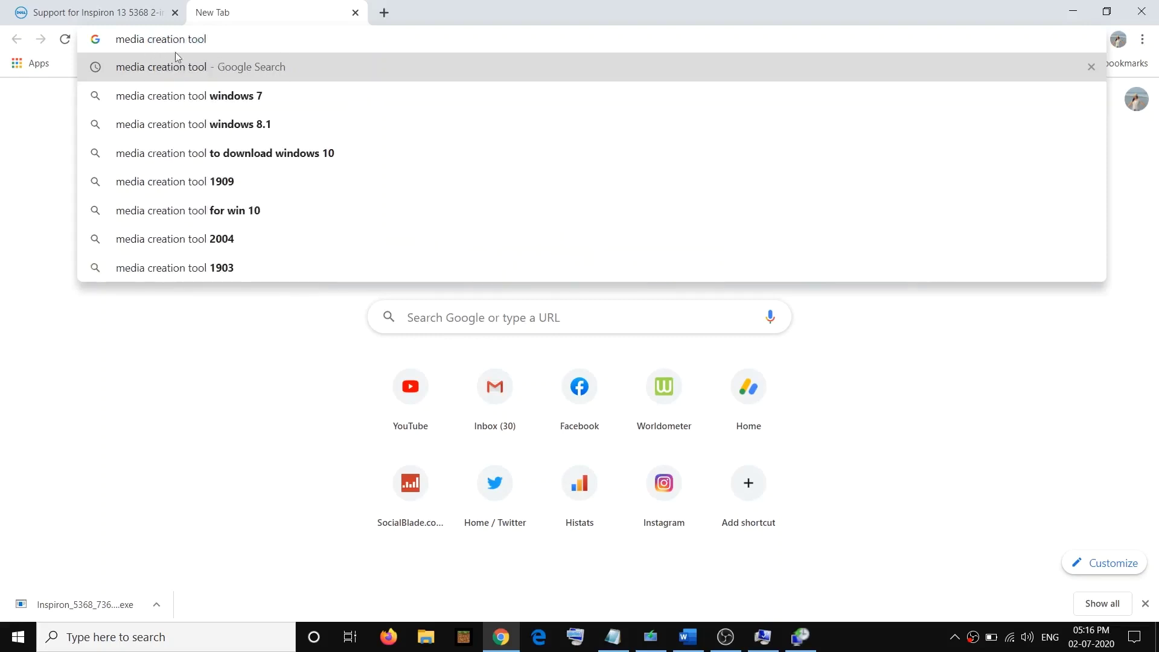
click(172, 67)
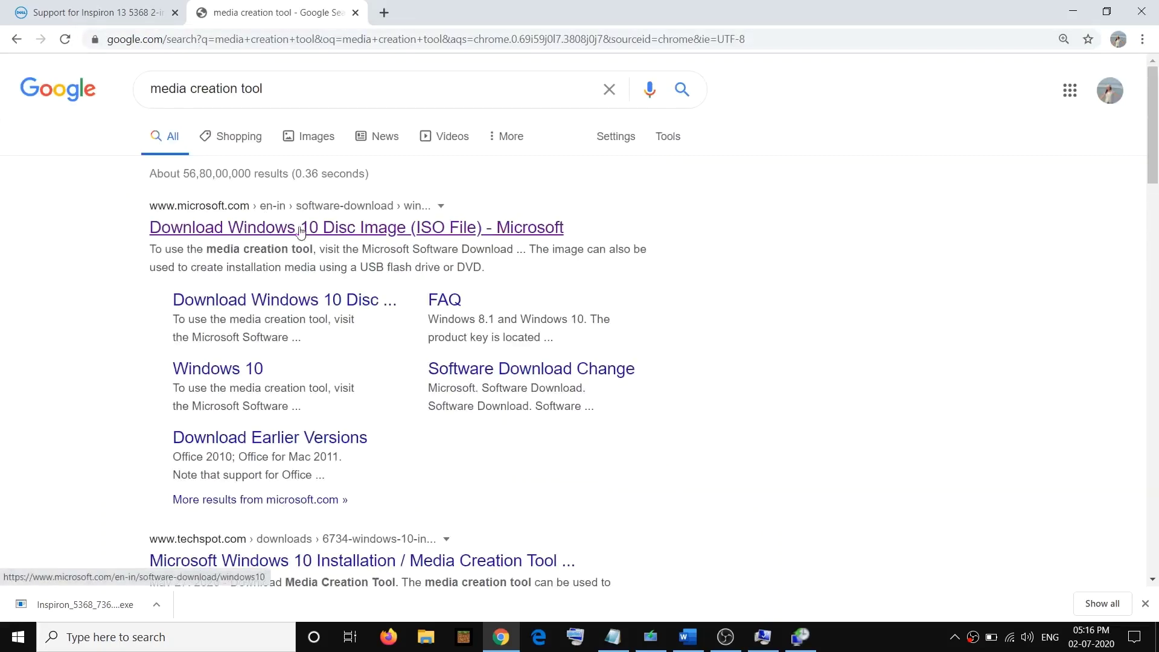
click(299, 227)
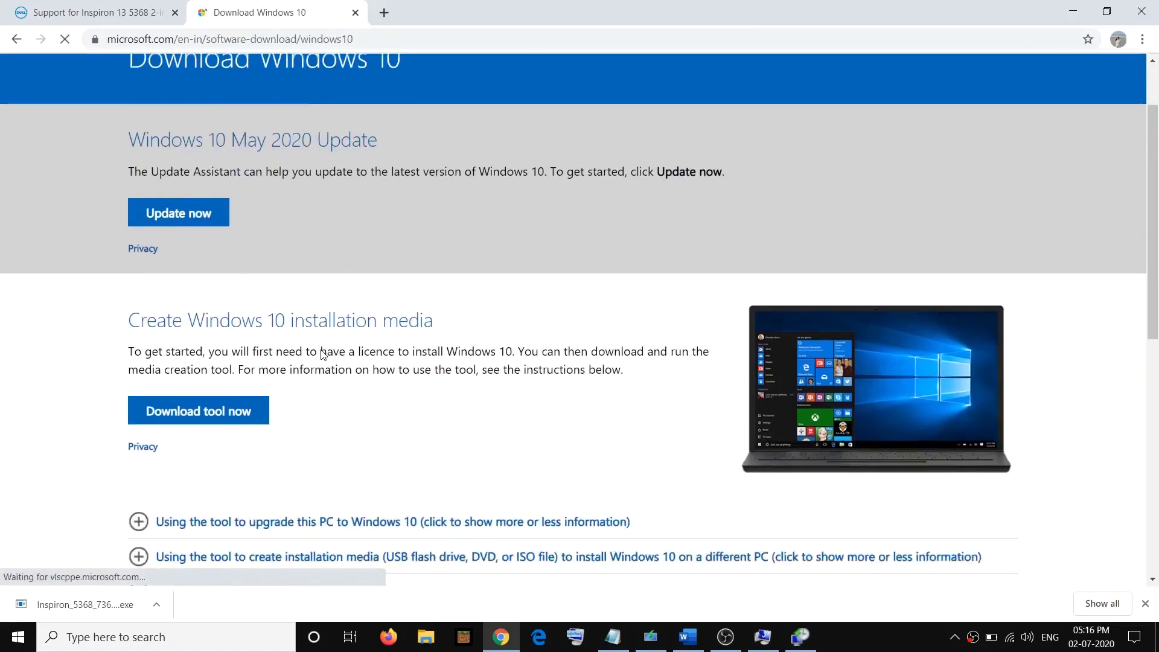
scroll(323, 355, down, 1)
click(193, 349)
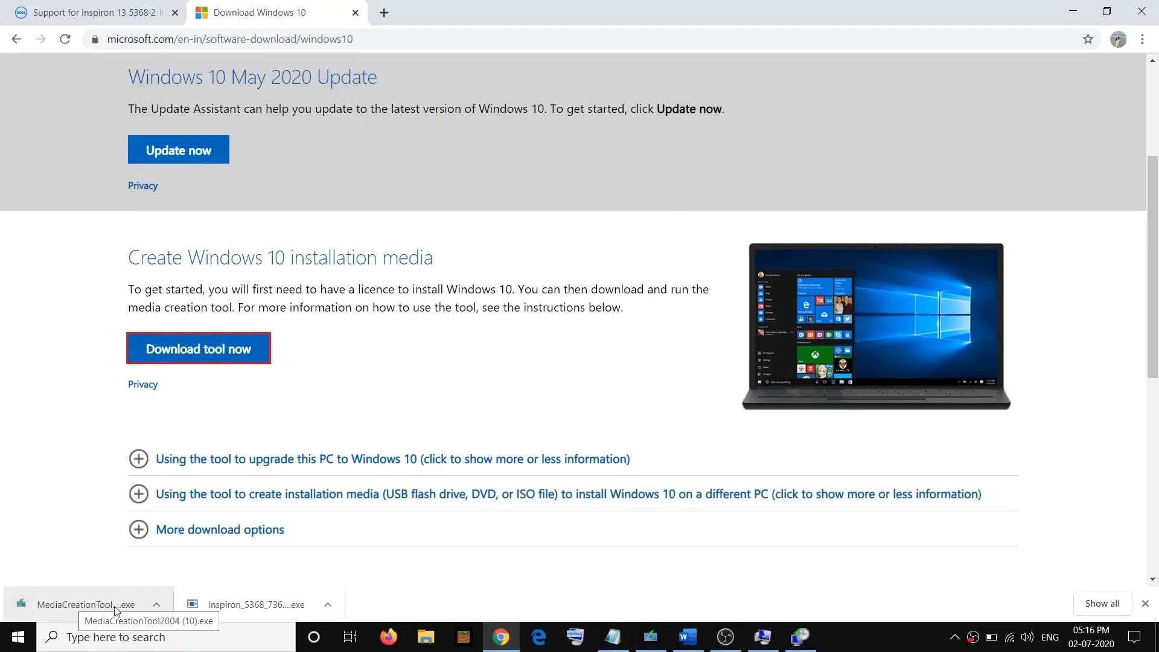
click(80, 614)
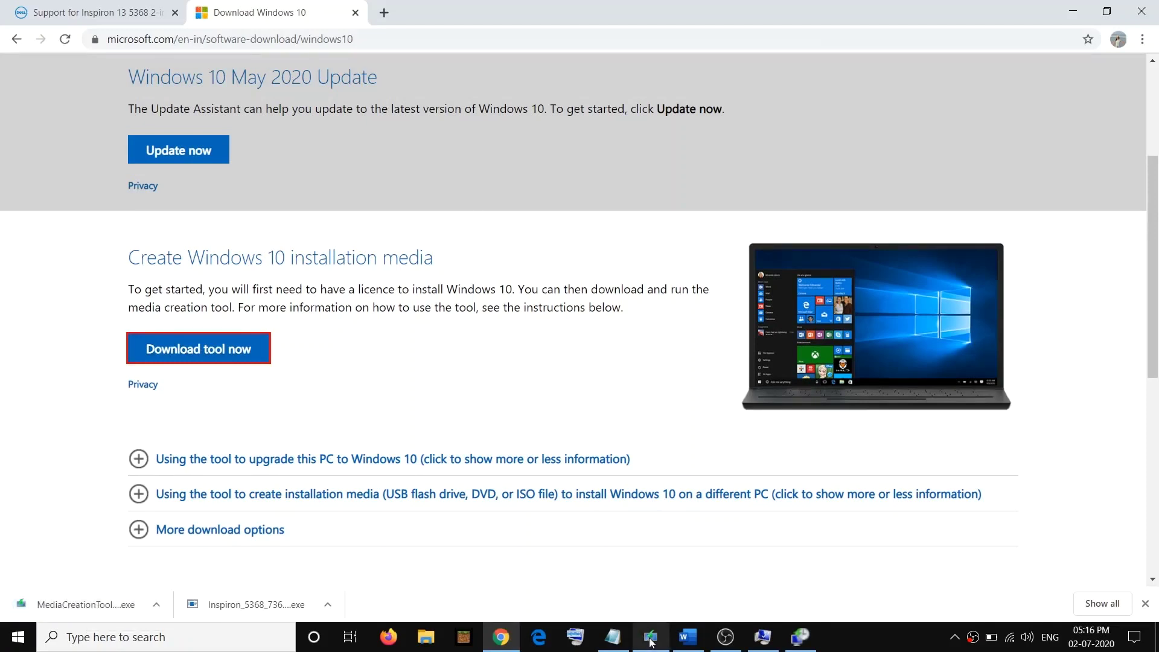
Step: Start upgrading this PC in Windows 10 Setup, then click into Word's Reset your PC step
drag(559, 112, 535, 107)
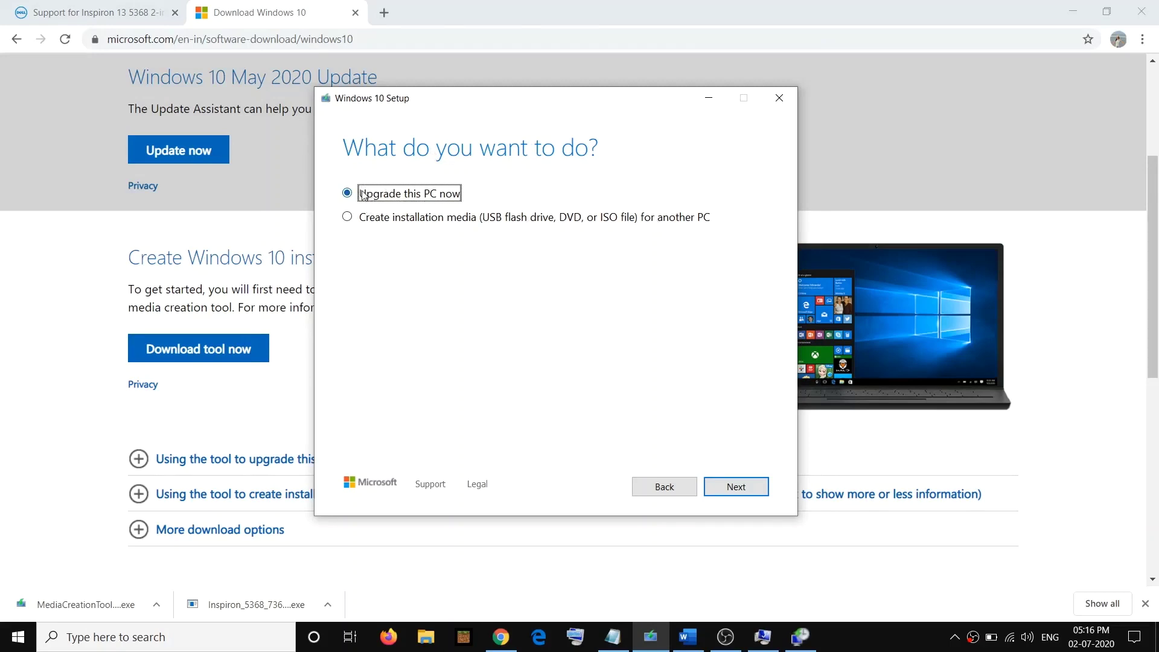
click(737, 489)
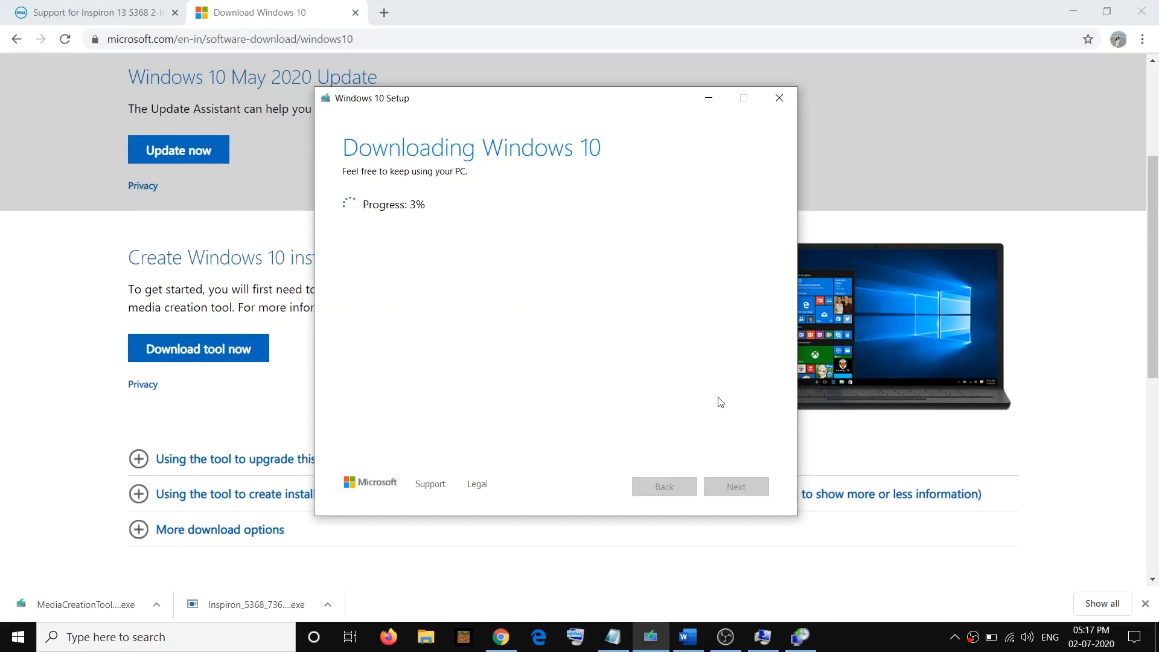
click(689, 637)
click(294, 344)
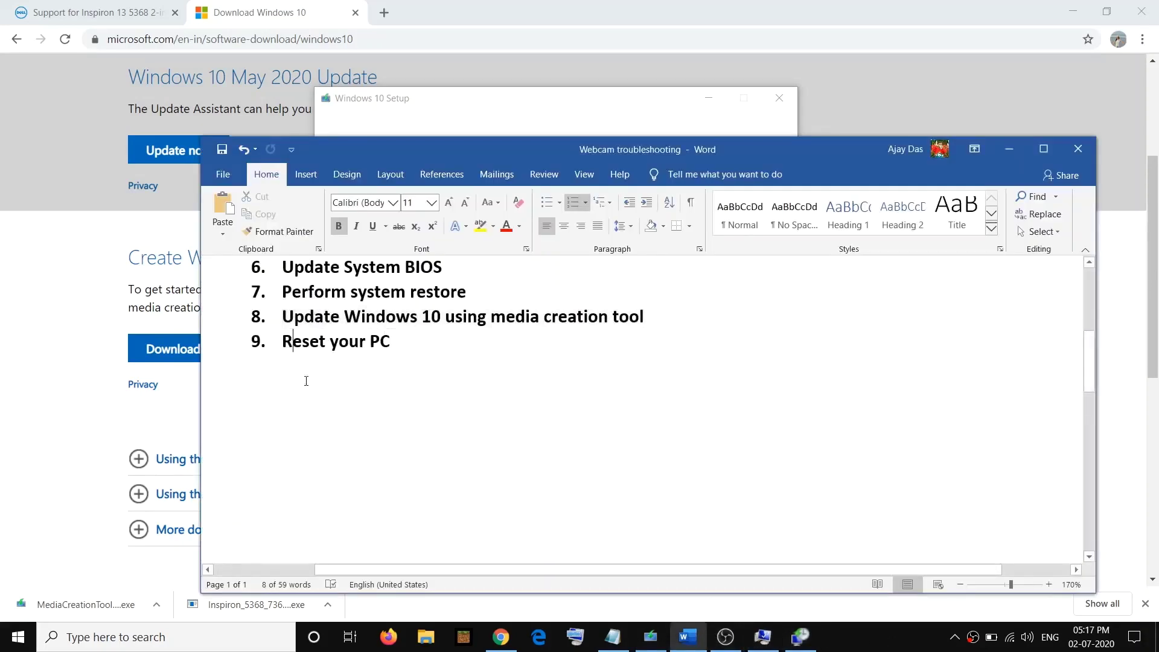
Step: Repeatedly highlight the ninth checklist line, 'Reset your PC', then open the Start menu
scroll(537, 417, up, 3)
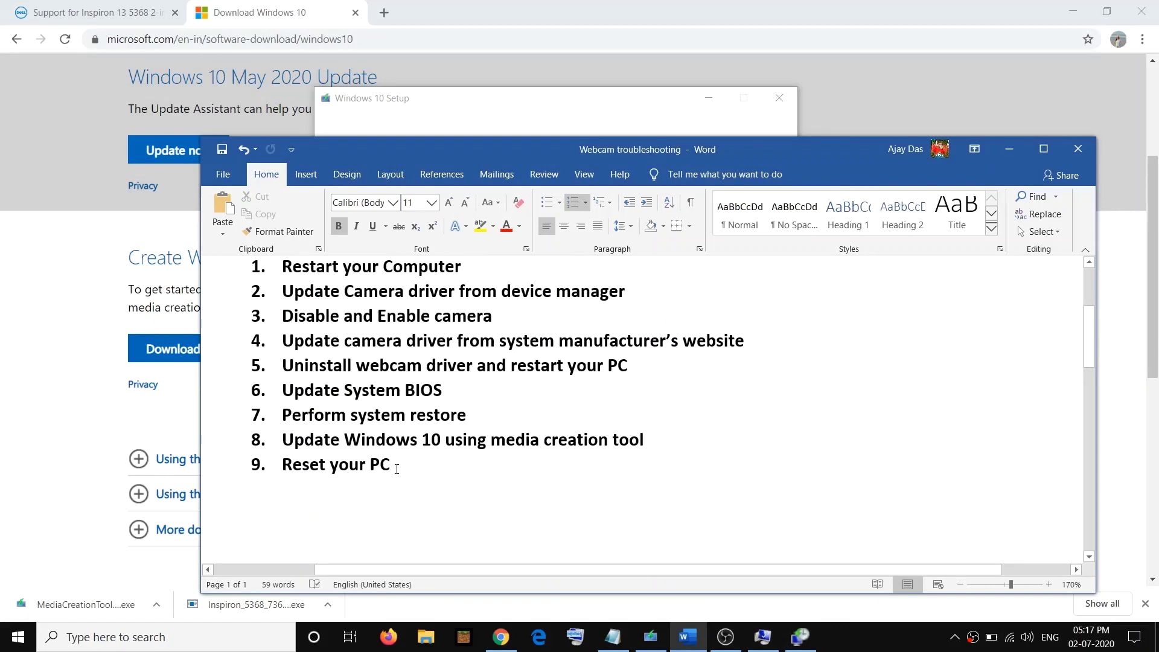
drag(399, 466, 306, 468)
click(395, 468)
drag(295, 465, 399, 466)
click(419, 468)
drag(285, 465, 402, 469)
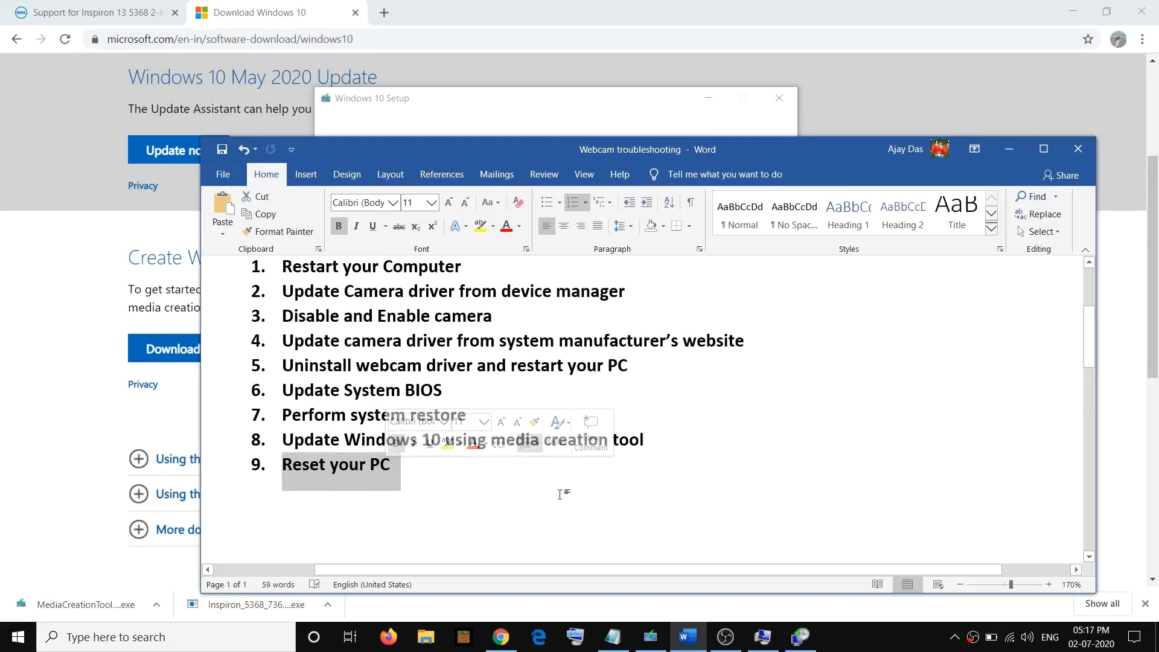
click(384, 466)
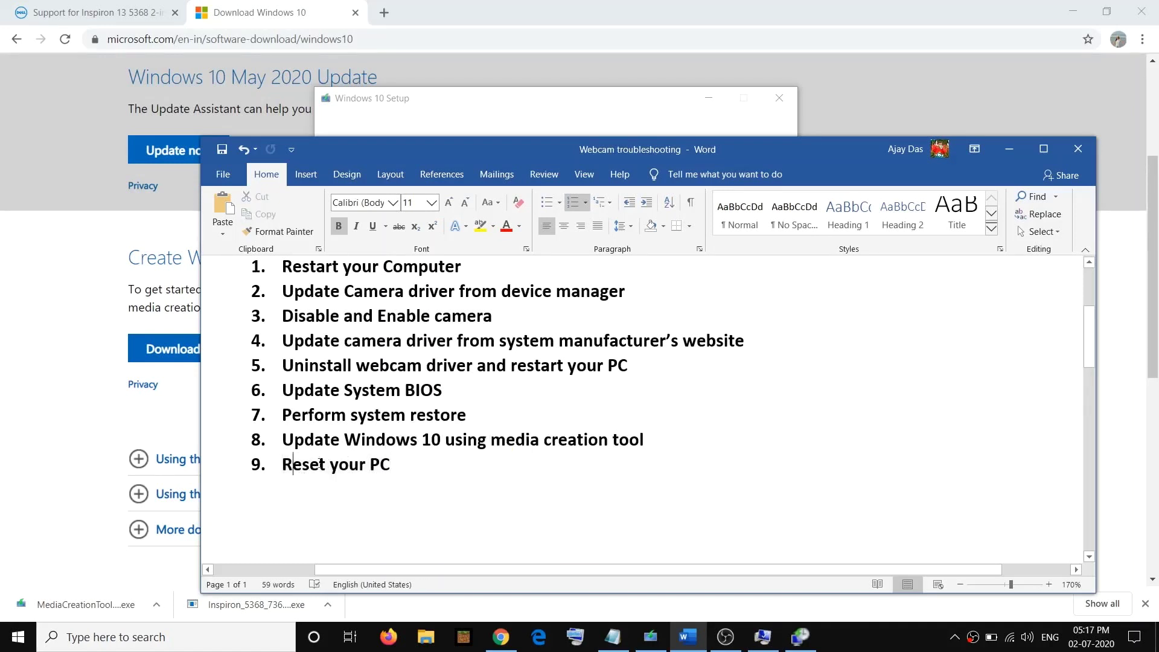
triple_click(381, 463)
click(384, 466)
drag(285, 465, 402, 469)
click(387, 468)
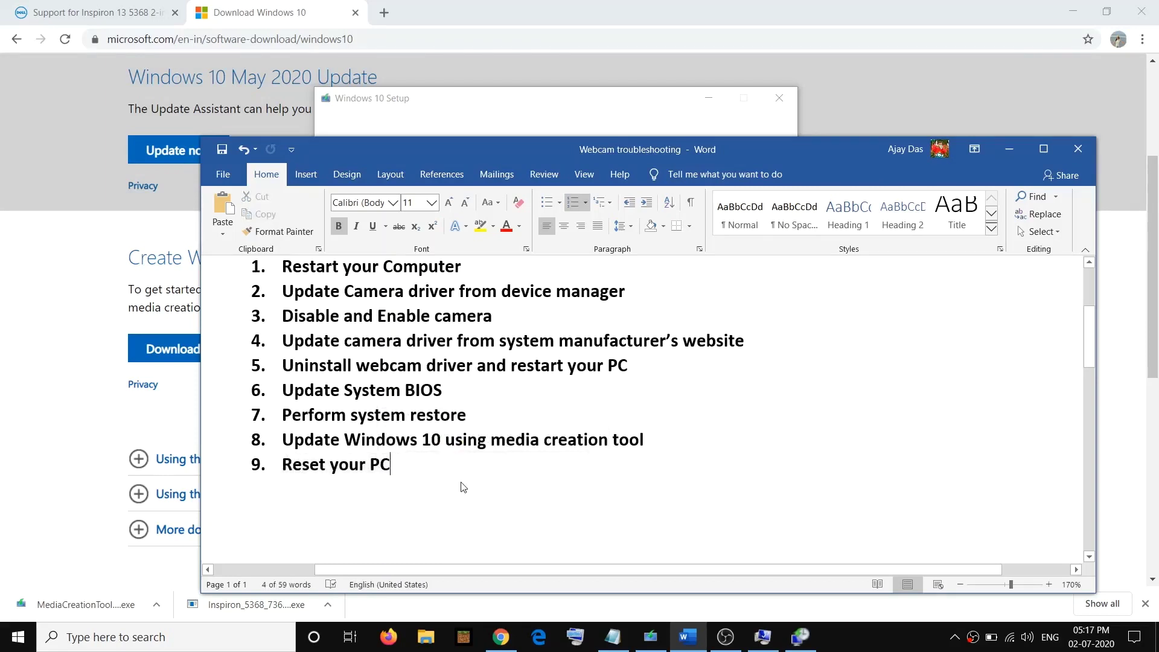
drag(282, 464, 402, 468)
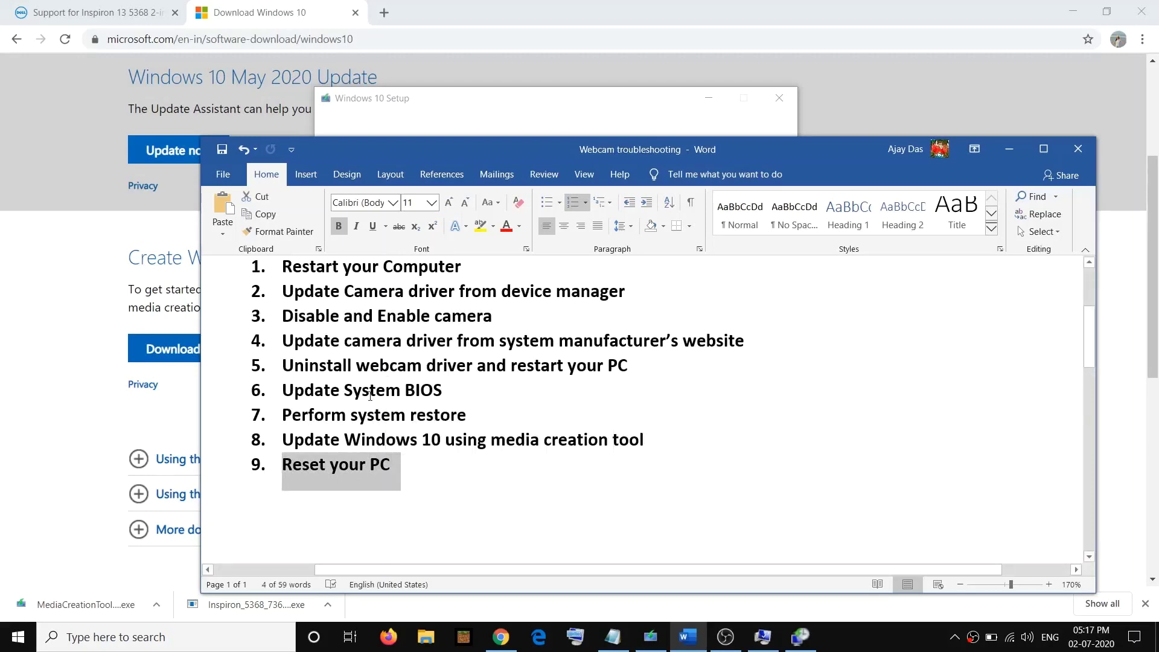
click(19, 637)
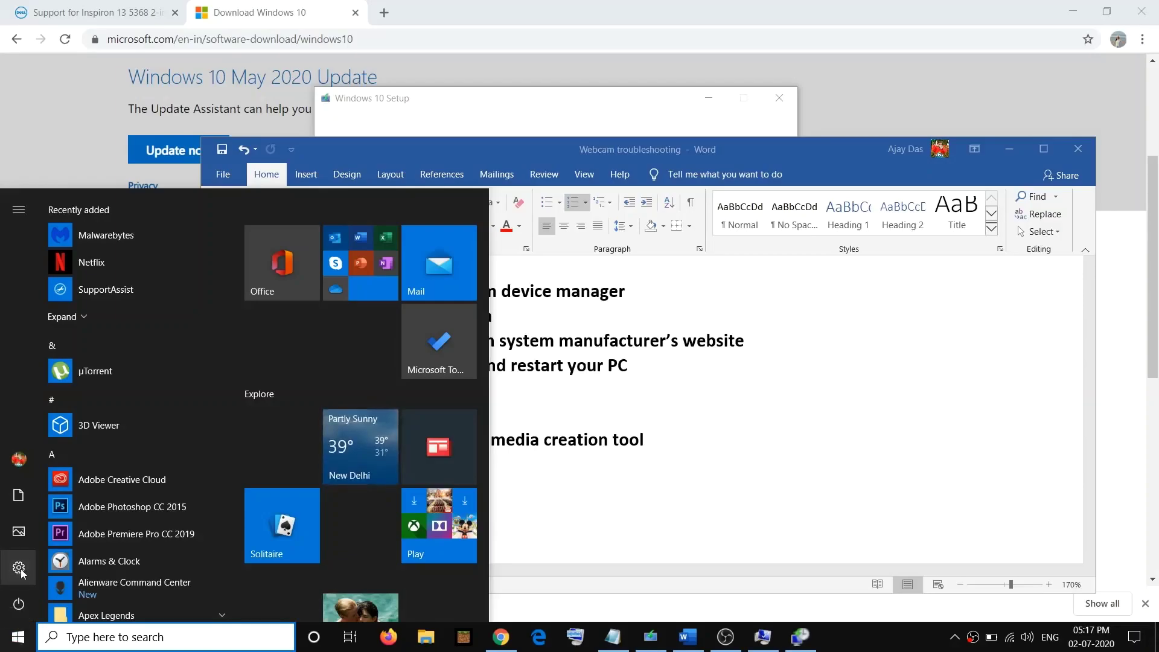
Step: Open Settings > Update & Security > Recovery for Reset this PC, then bring Word forward
click(19, 568)
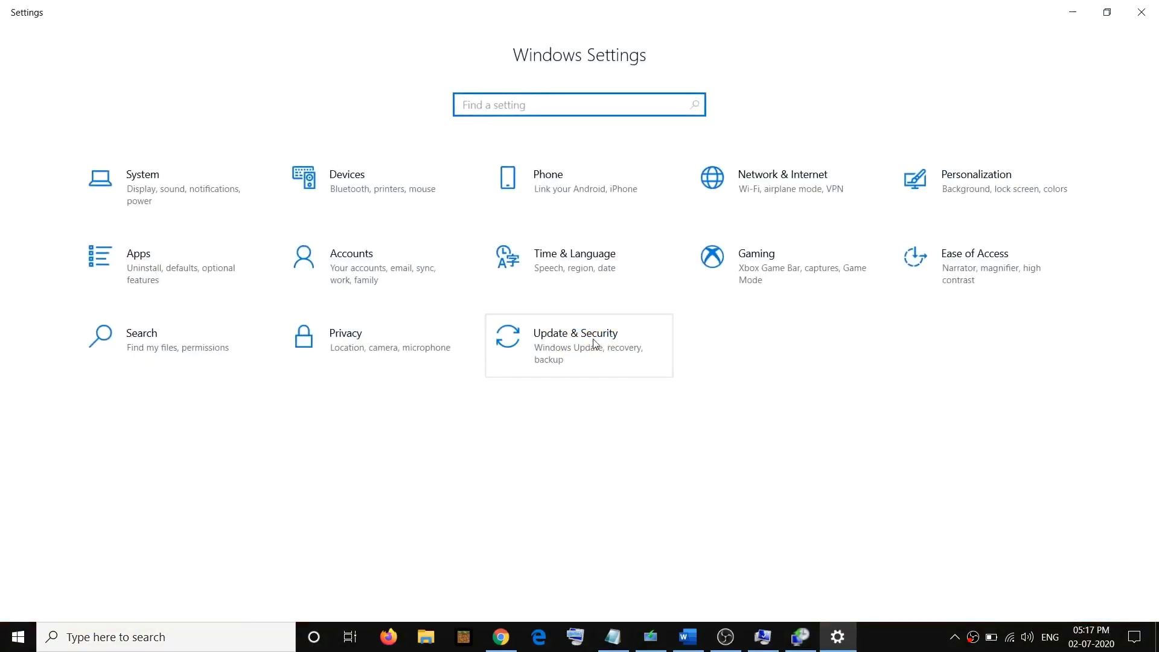
click(577, 344)
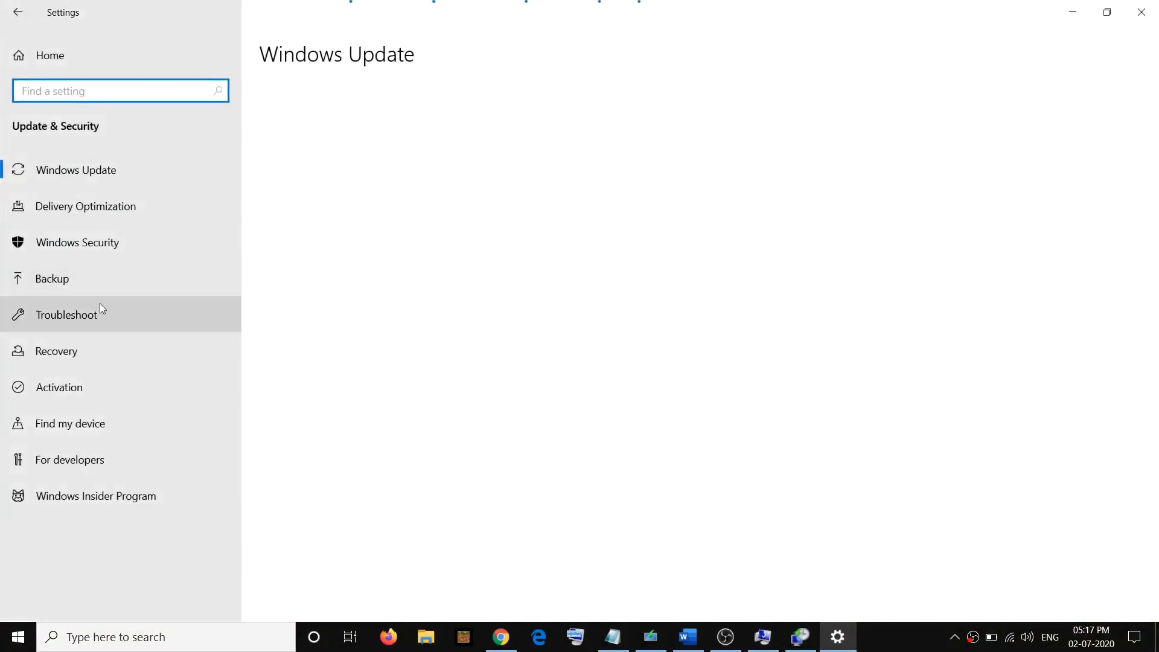
click(65, 356)
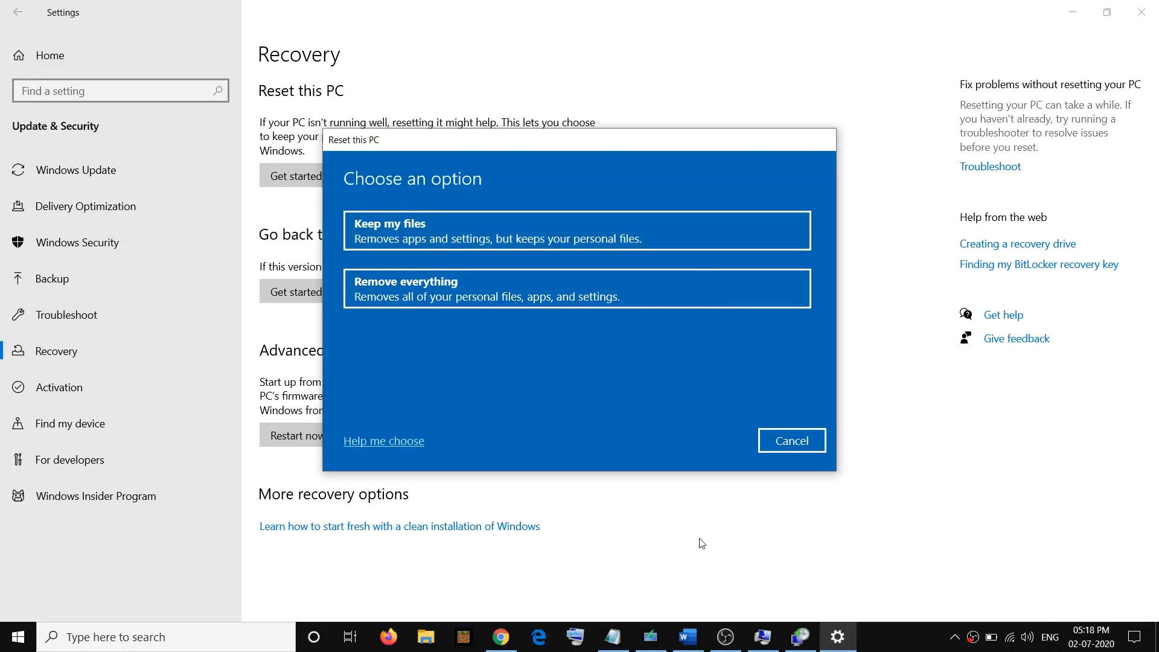
click(688, 636)
scroll(899, 478, up, 4)
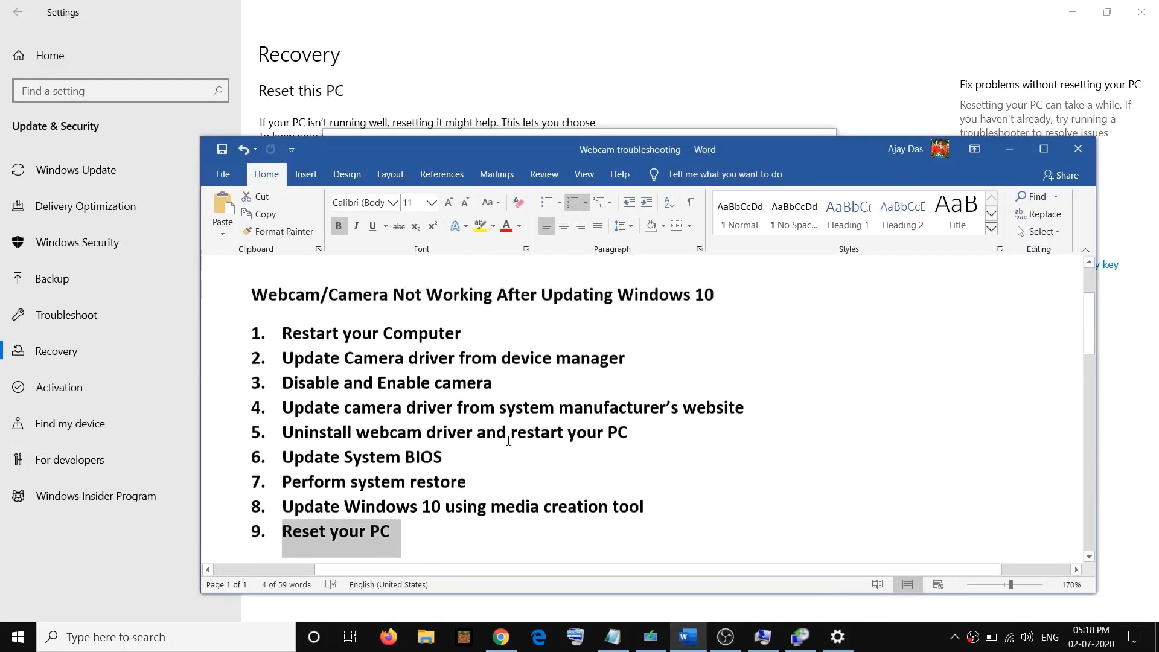
drag(344, 355, 694, 362)
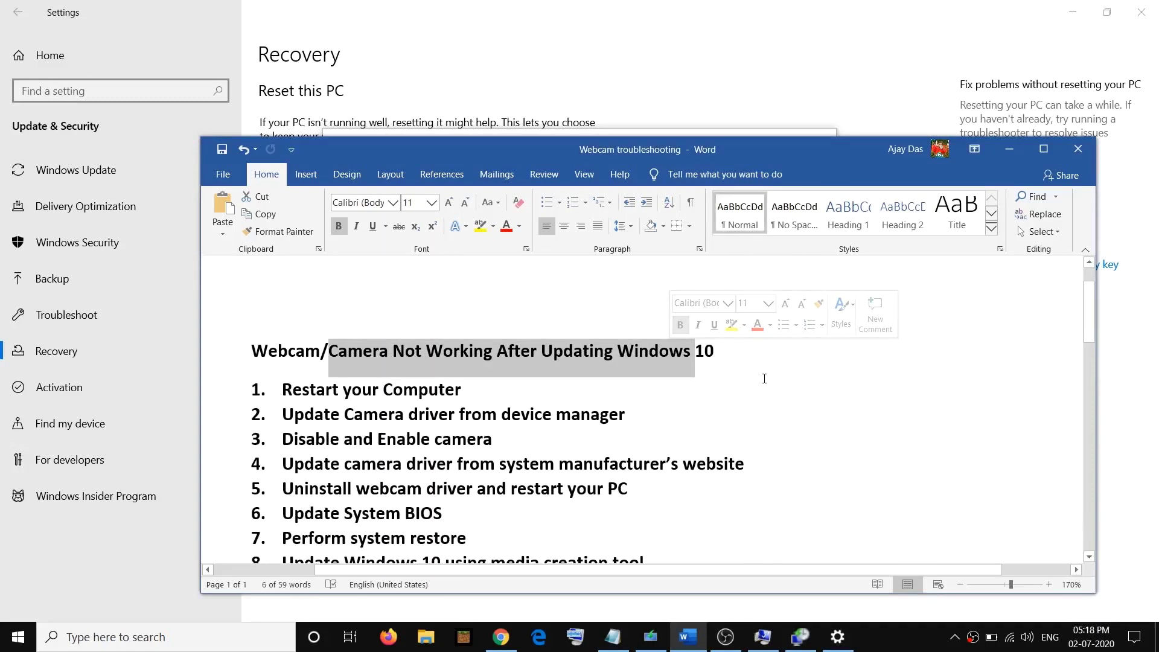
click(878, 643)
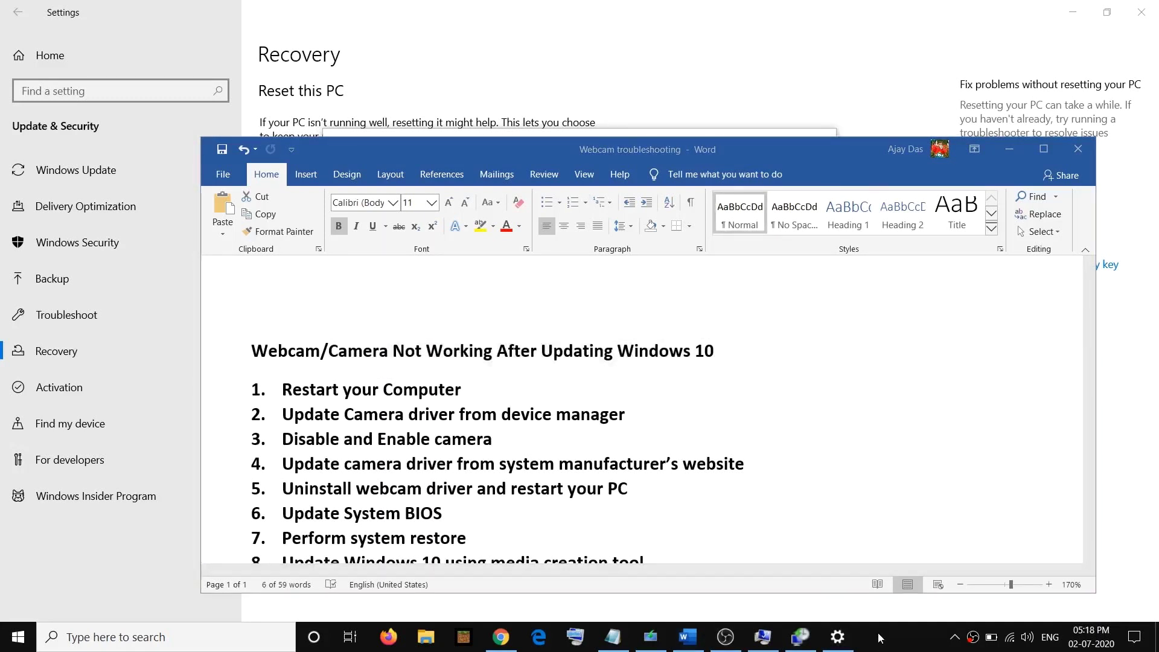